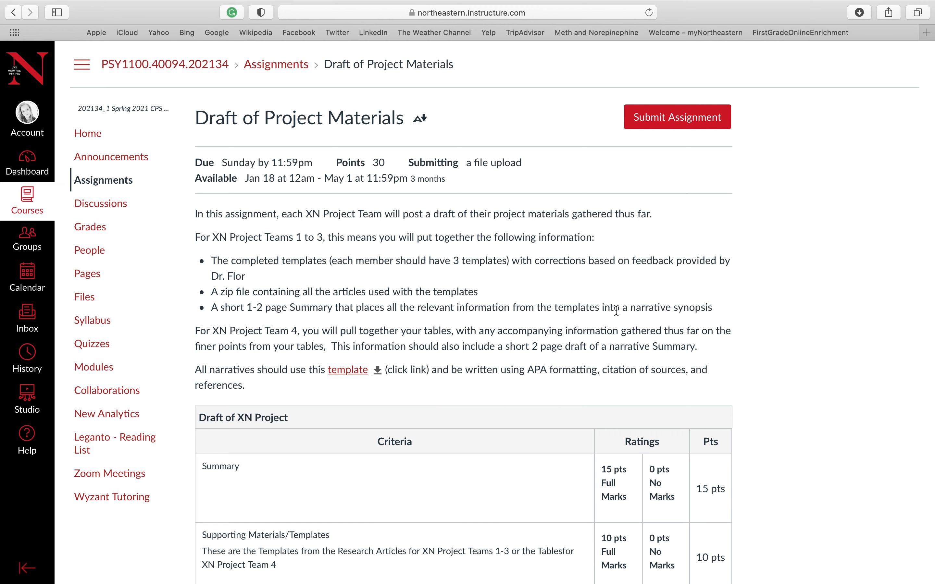
- Switch to the Faulkner.research.2 document in Word and review the two completed article templates
key(ctrl+Right)
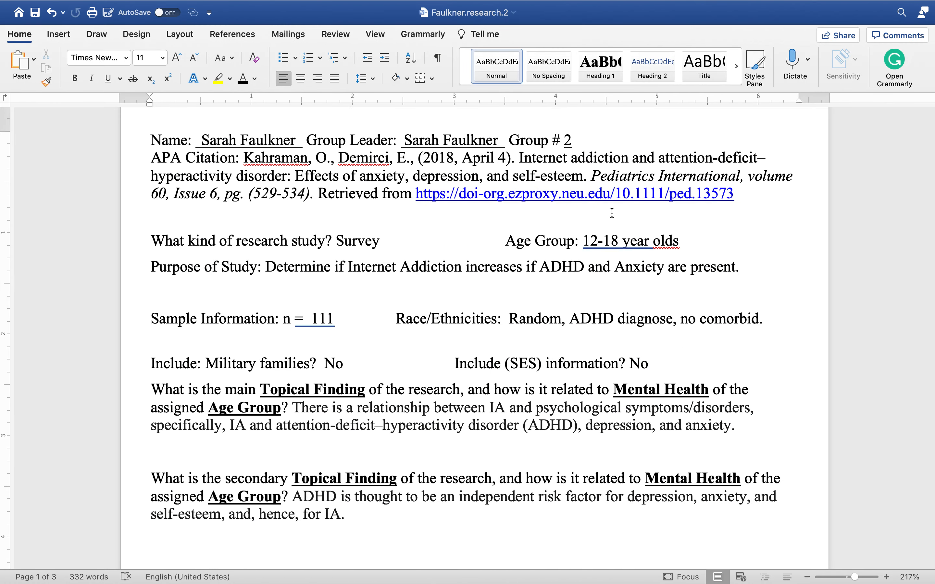
scroll(552, 337, down, 5)
scroll(552, 336, down, 4)
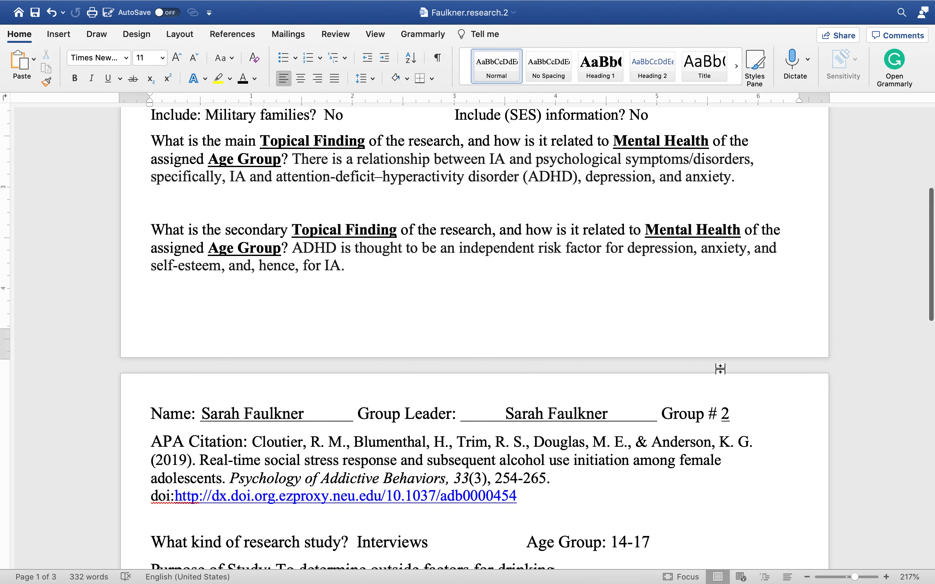
scroll(726, 370, up, 4)
scroll(733, 370, down, 5)
scroll(734, 369, down, 10)
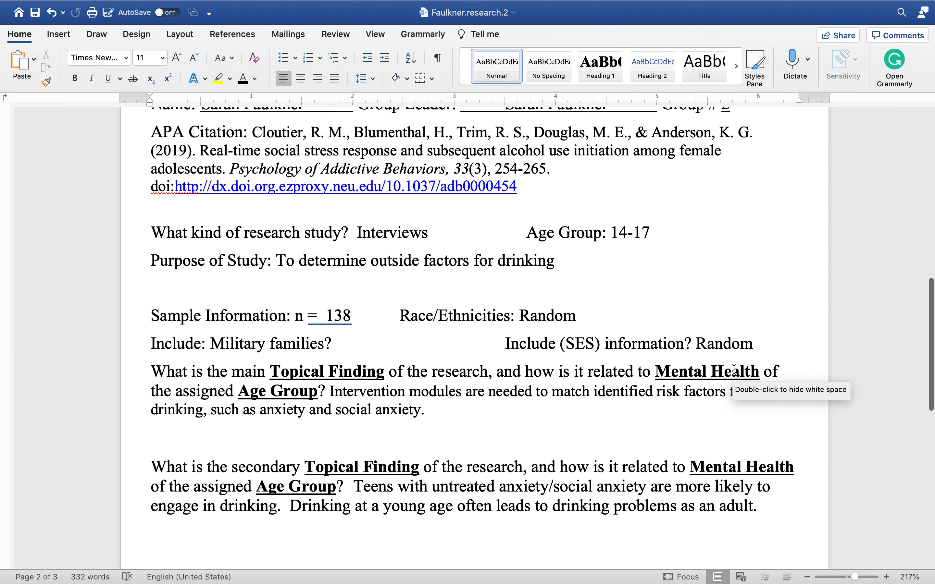
scroll(733, 369, down, 3)
scroll(734, 369, up, 14)
scroll(734, 370, up, 10)
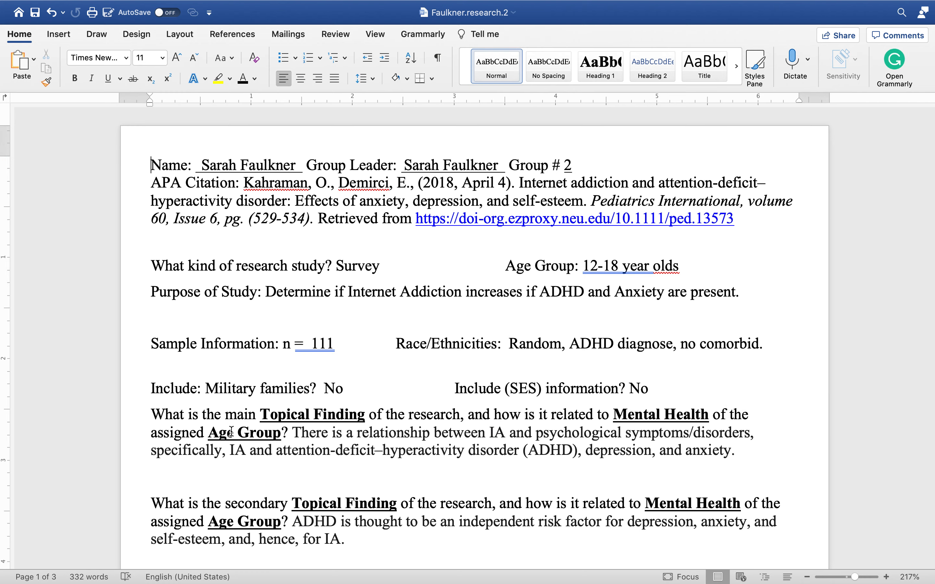
- Examine the first template's main topical finding answer, then review the remaining answers through to the blank third page
click(295, 432)
drag(295, 432, 404, 466)
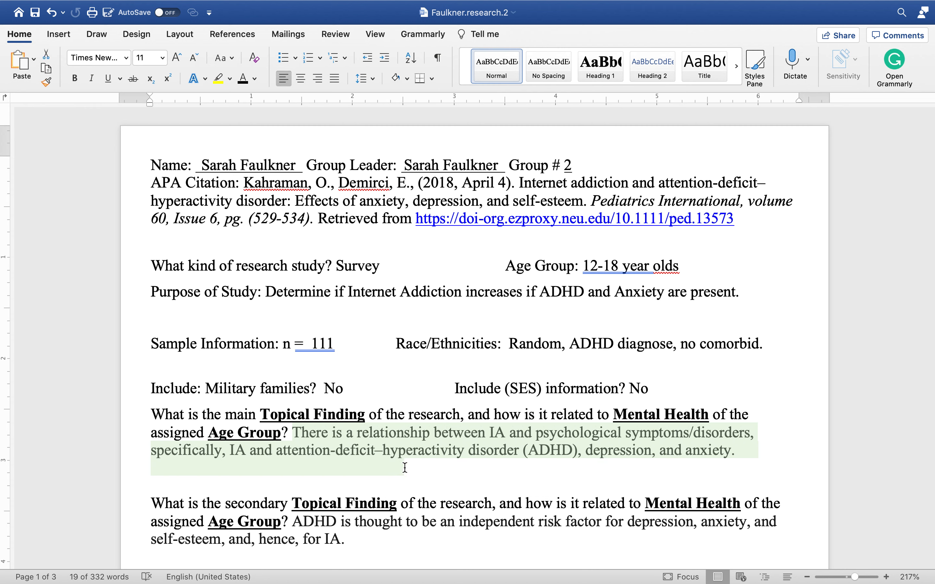
click(498, 491)
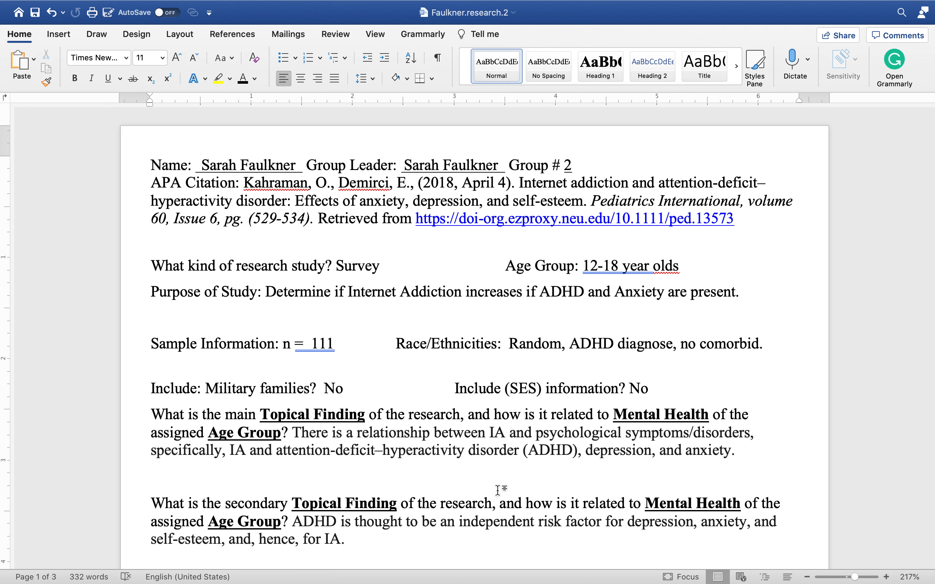
scroll(498, 490, down, 5)
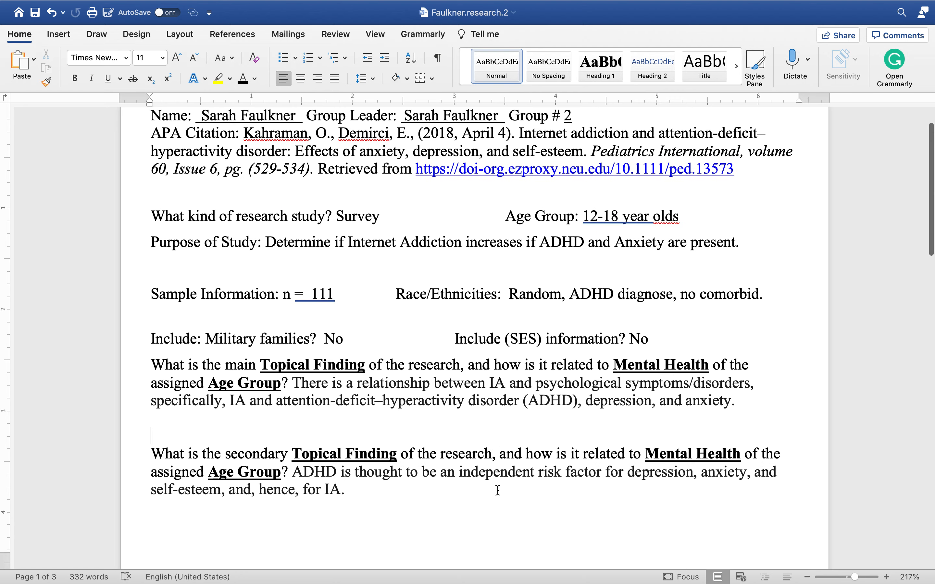
scroll(498, 490, down, 5)
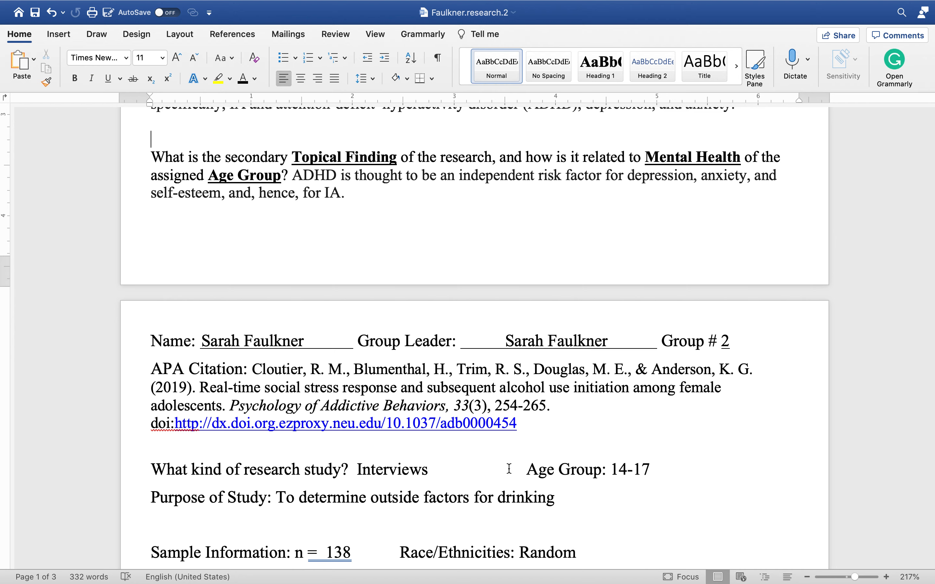
scroll(508, 468, down, 12)
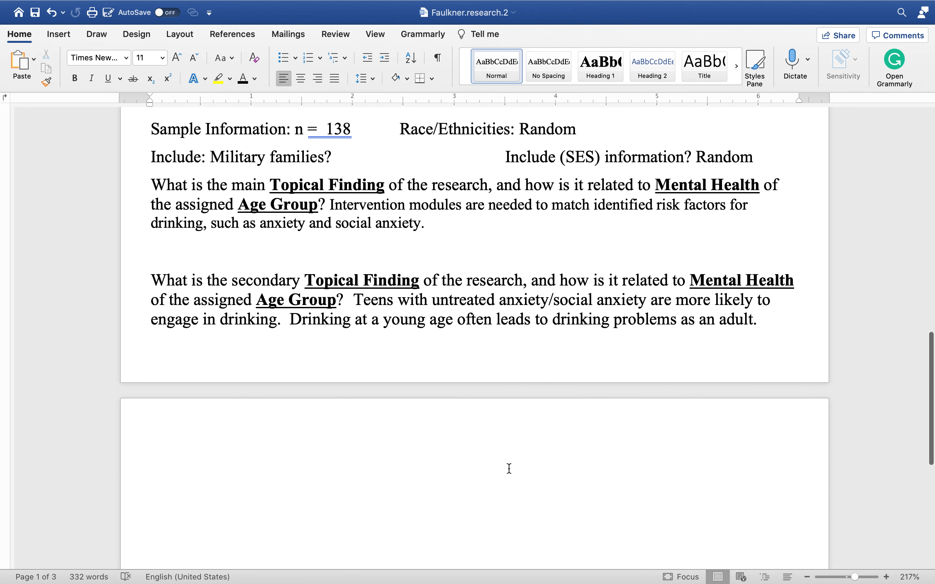
click(508, 469)
scroll(509, 467, down, 3)
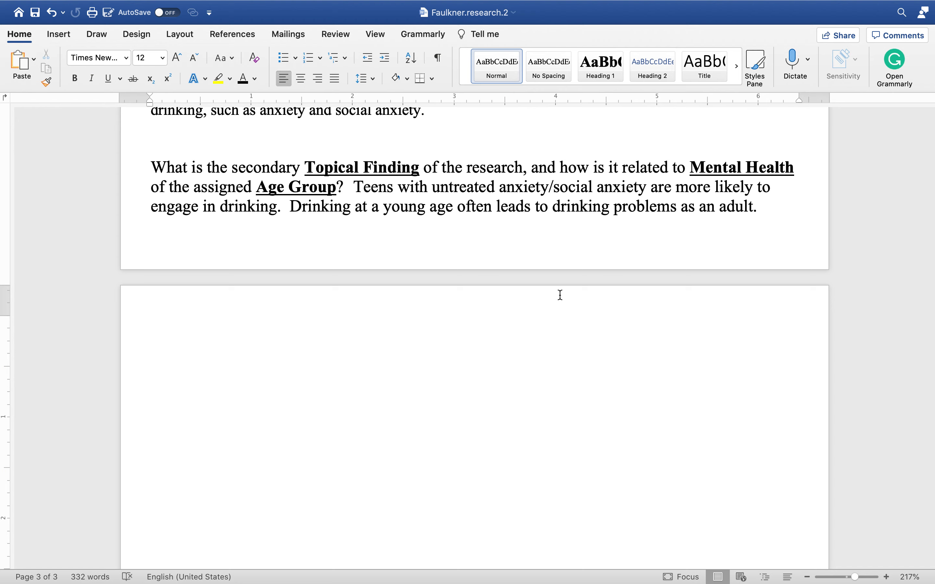
- Switch back to Safari and open the Week 5 Discussion Board in XN Project Group 2's discussions
key(ctrl+Left)
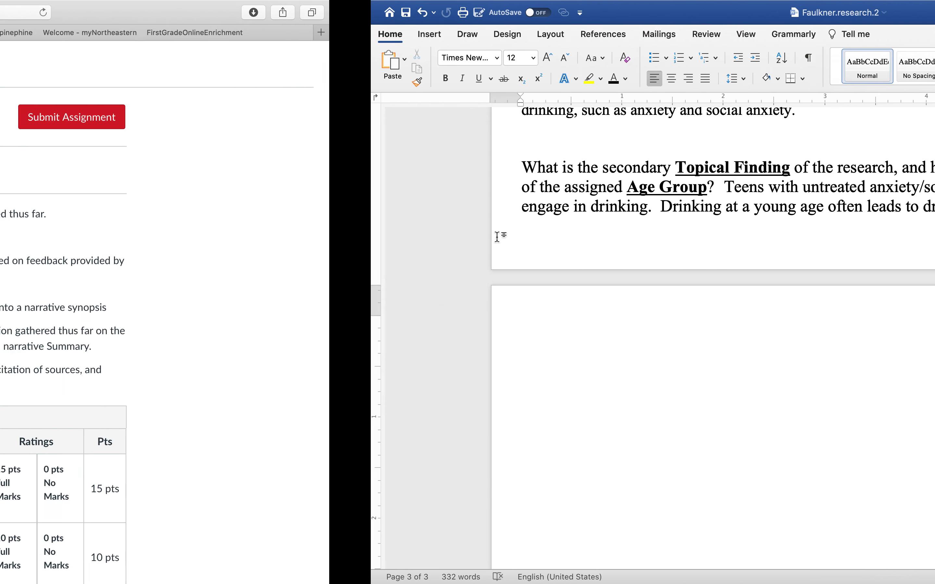
click(87, 206)
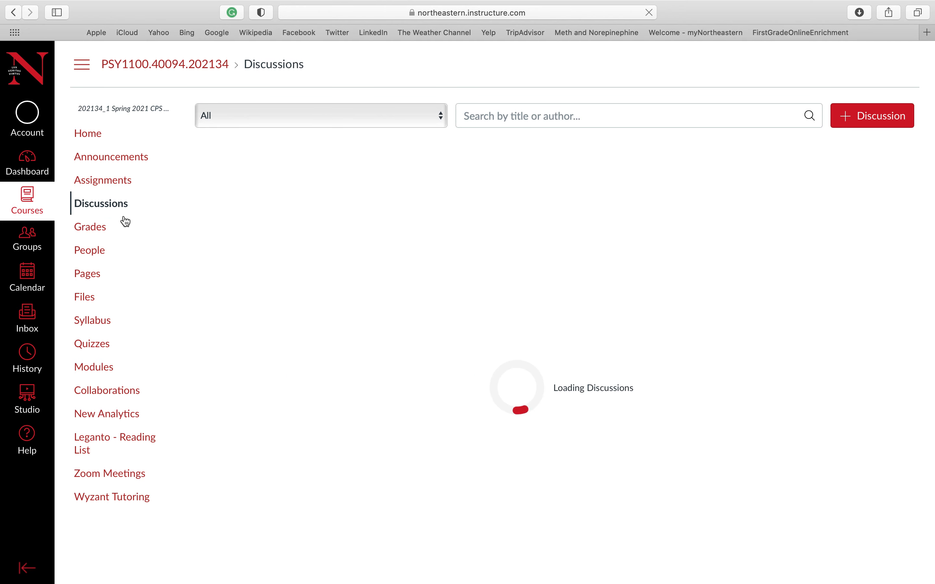
click(24, 247)
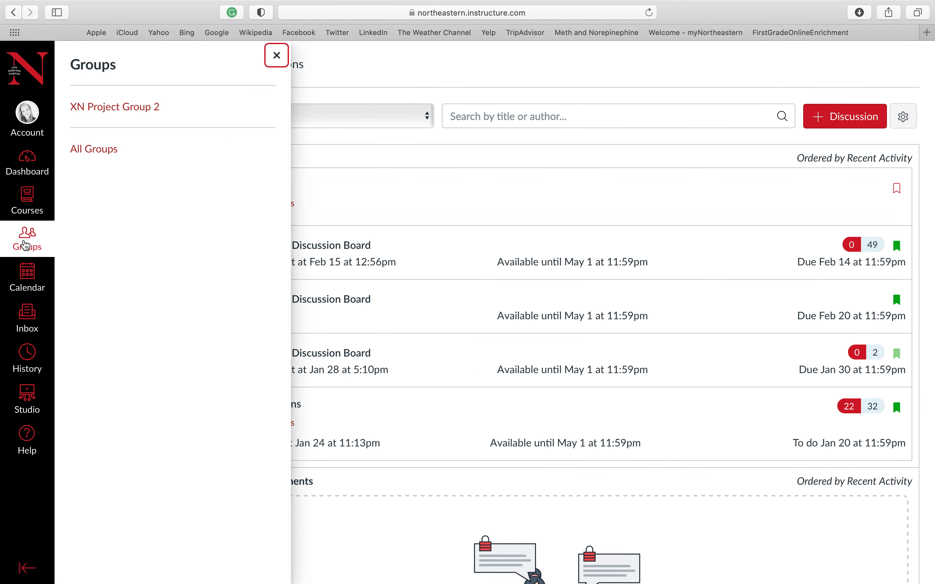
click(126, 113)
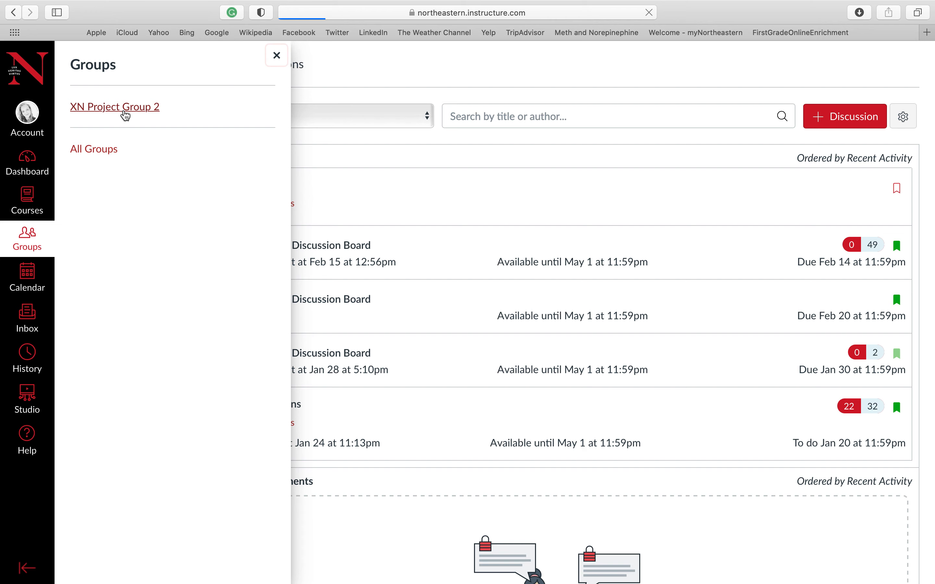
click(99, 212)
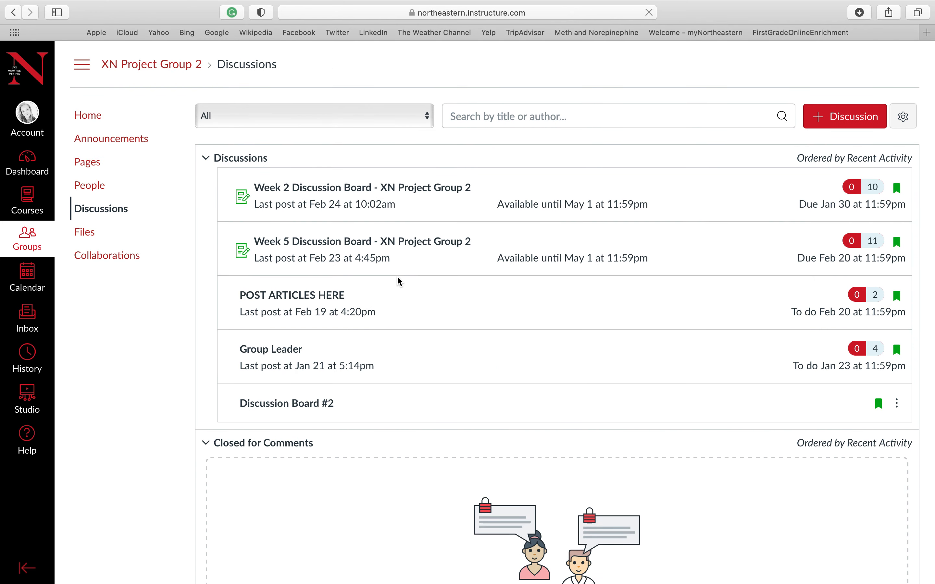
click(313, 244)
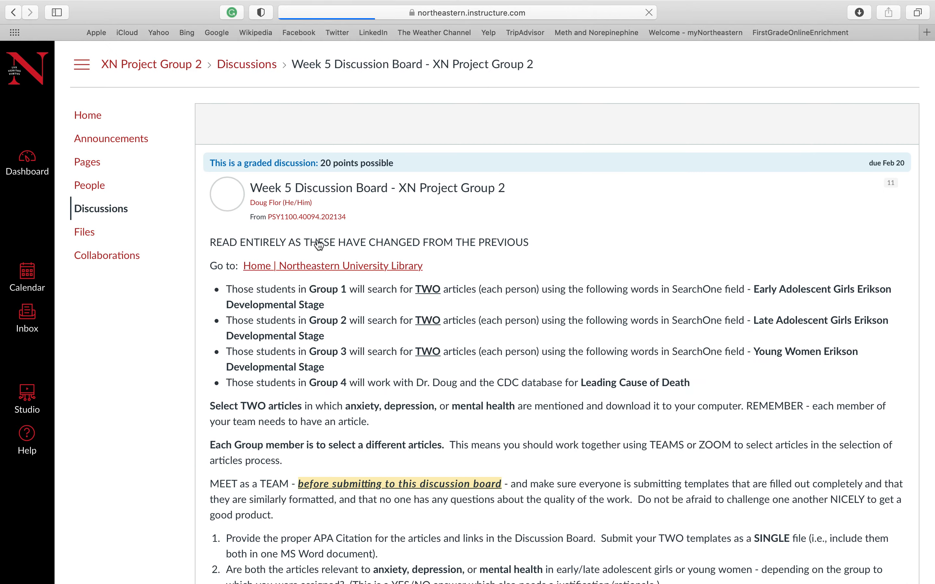
- Review the Week 5 posts for attached research templates and the instructor's feedback
scroll(379, 284, down, 10)
scroll(379, 284, down, 10)
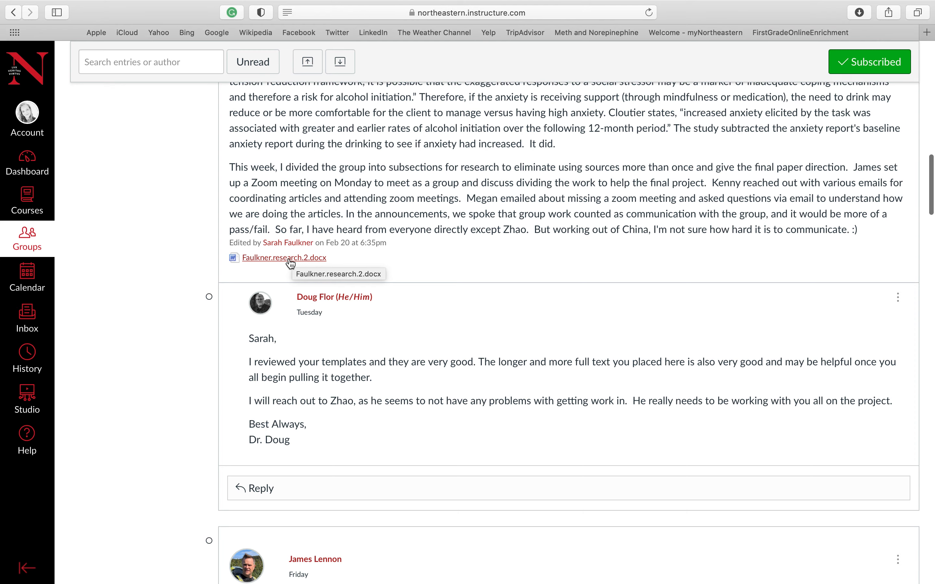
scroll(290, 264, down, 13)
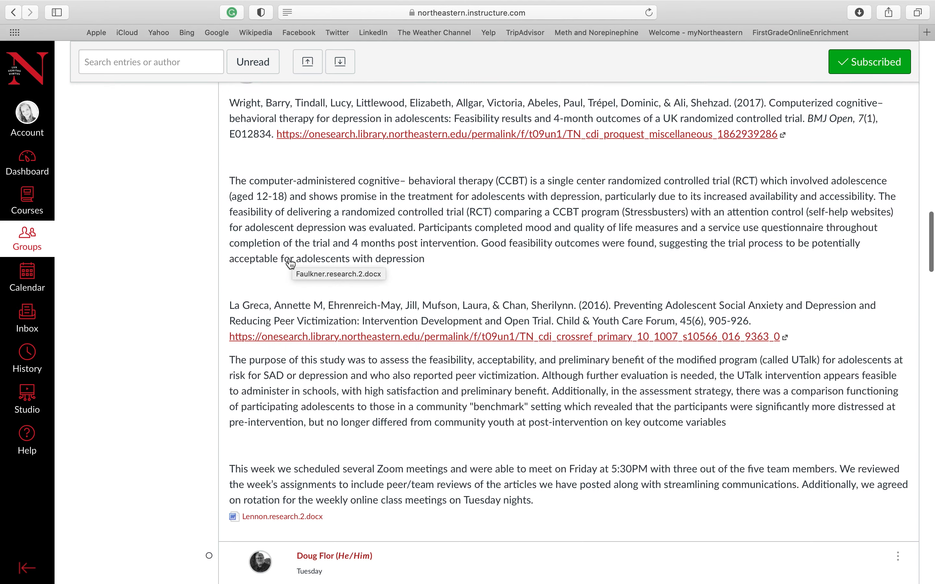
scroll(290, 264, down, 4)
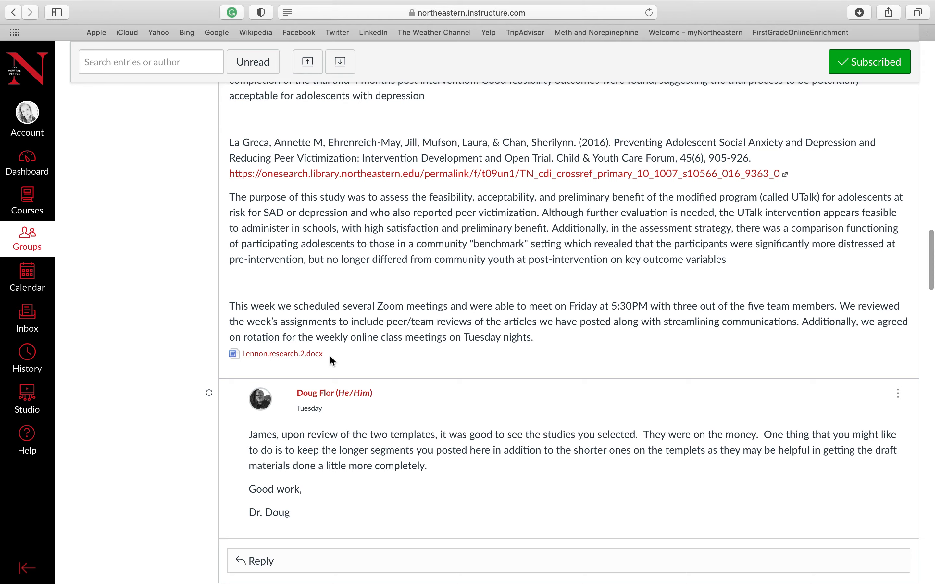
scroll(331, 357, up, 20)
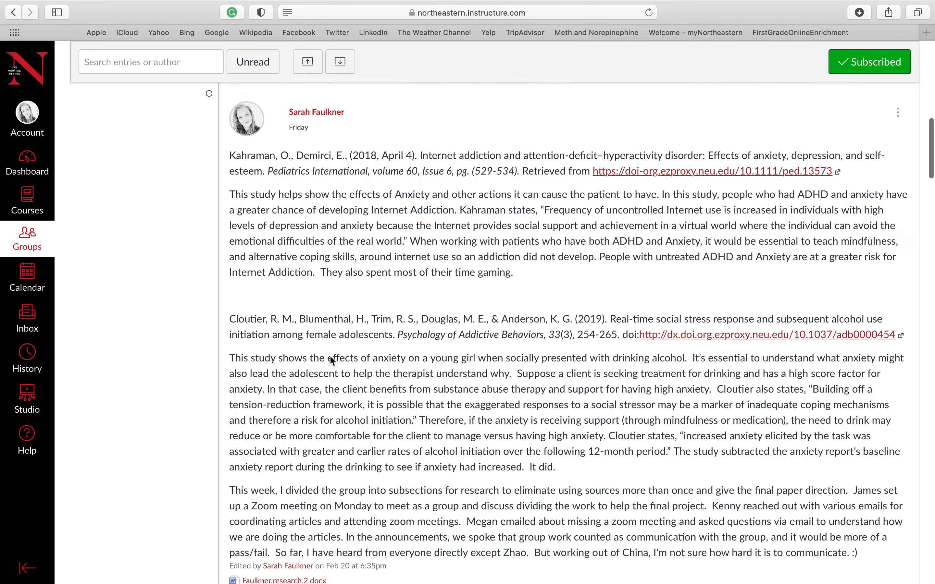
scroll(332, 360, up, 15)
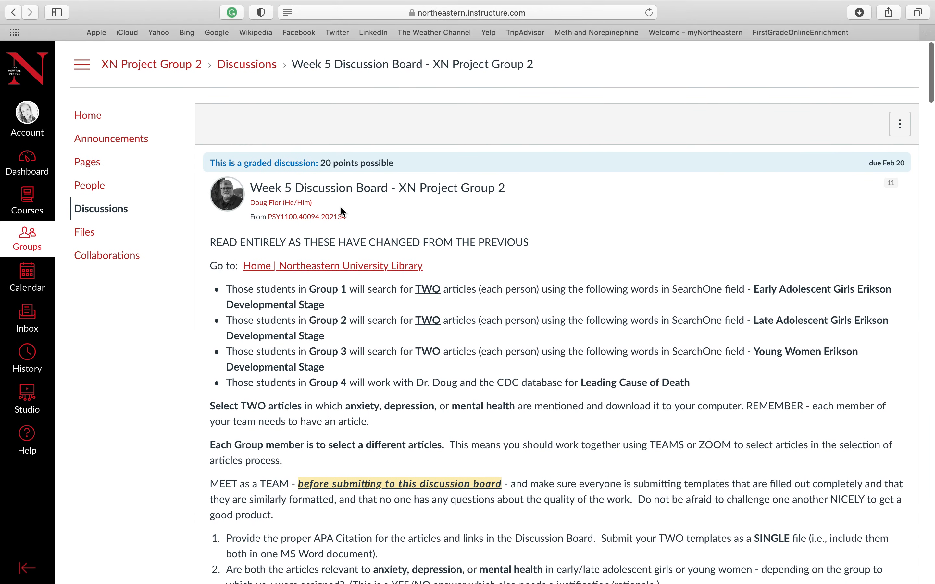
- Return to the PSY1100 course modules and open the Draft of Project Materials assignment
click(120, 211)
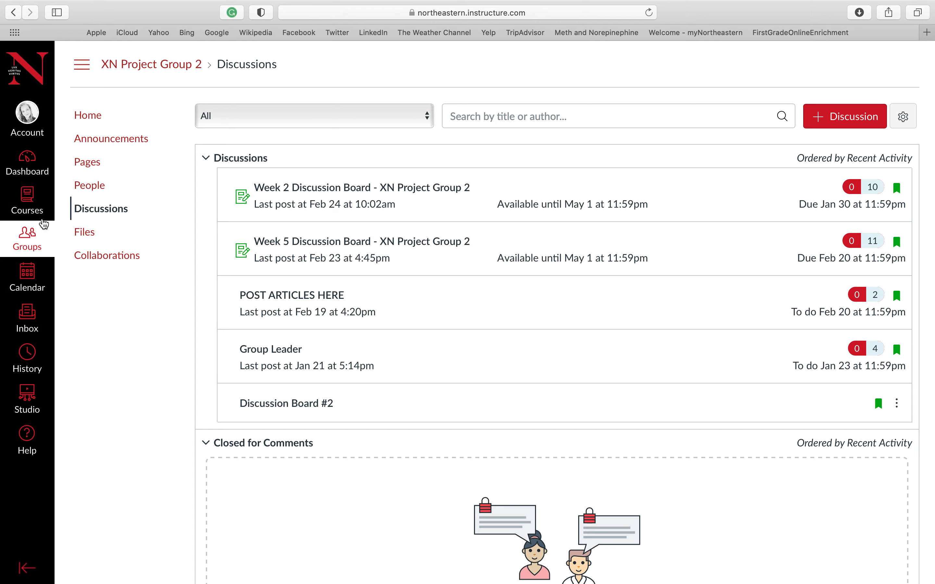
click(29, 200)
click(112, 216)
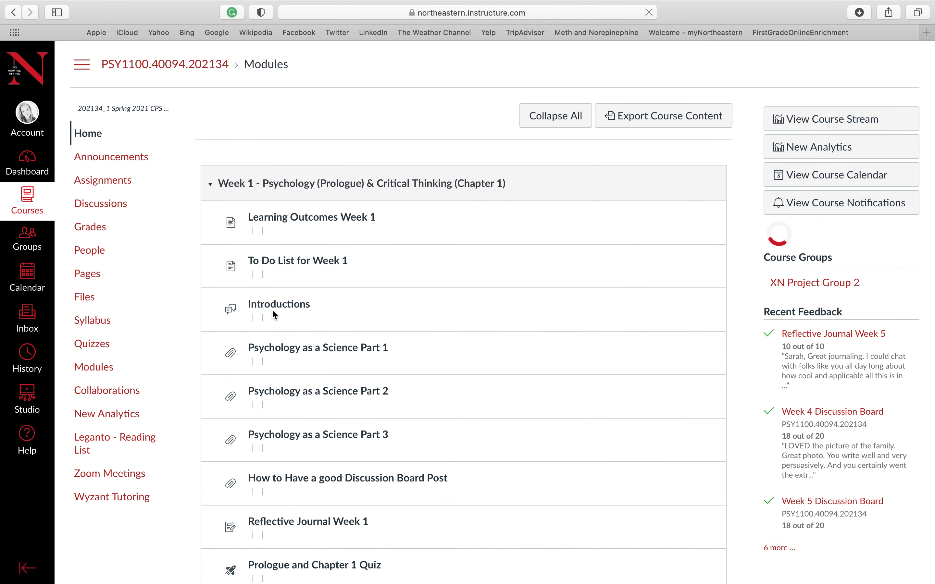
scroll(262, 456, down, 20)
scroll(264, 459, down, 20)
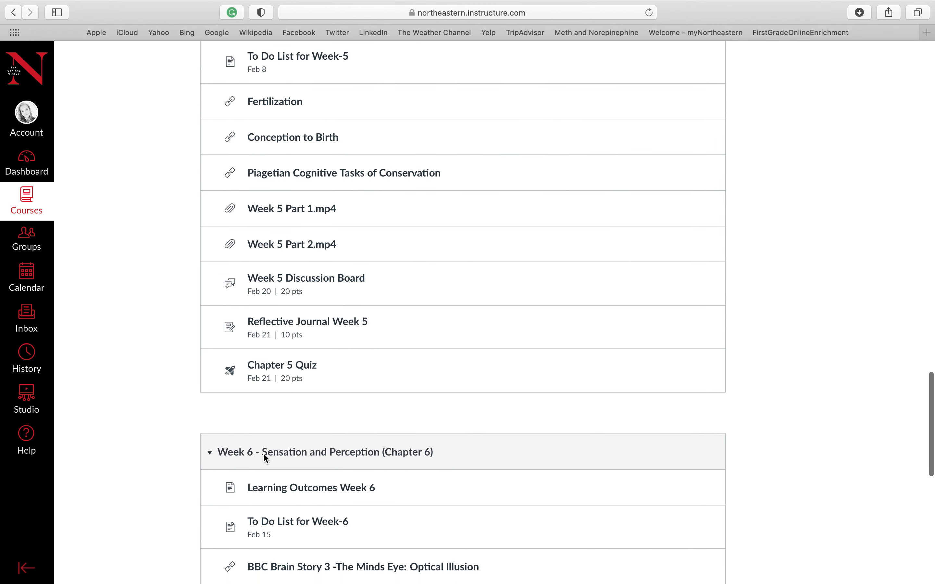
click(272, 198)
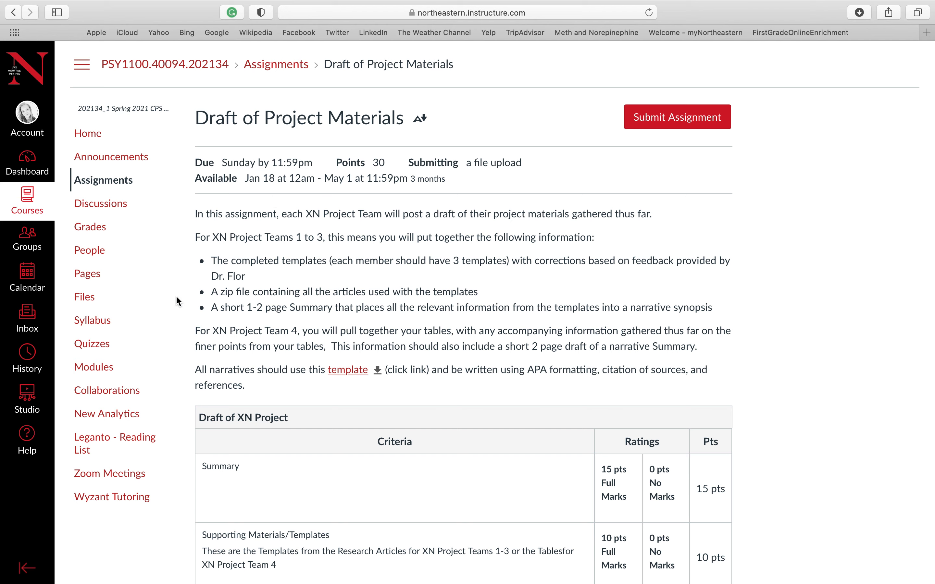
- Open the Week 2 Discussion Board in XN Project Group 2's discussions
click(30, 240)
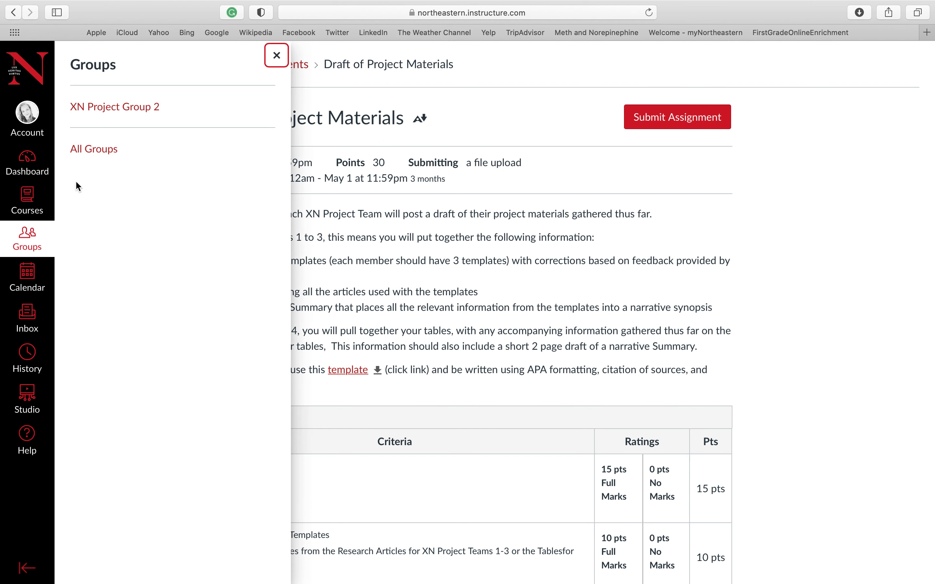
click(104, 108)
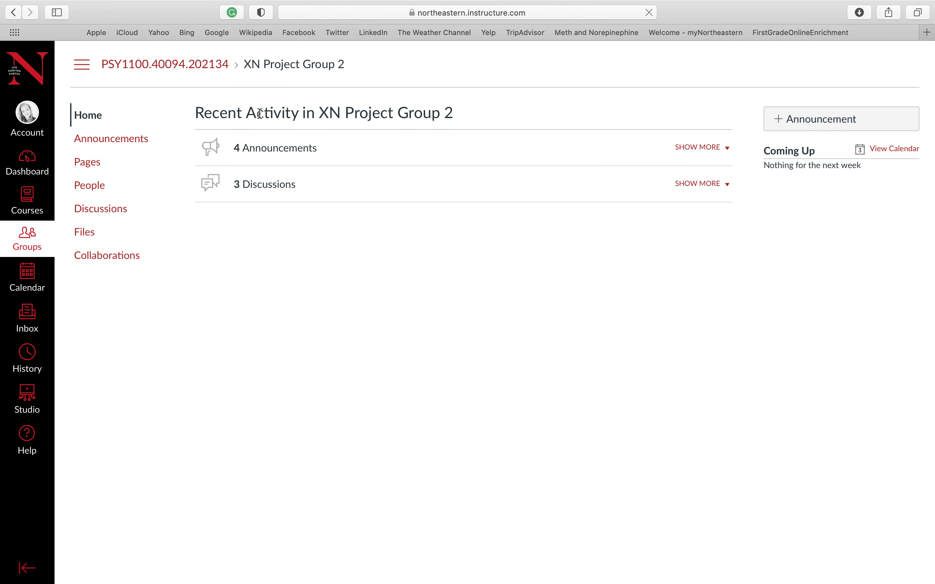
click(101, 211)
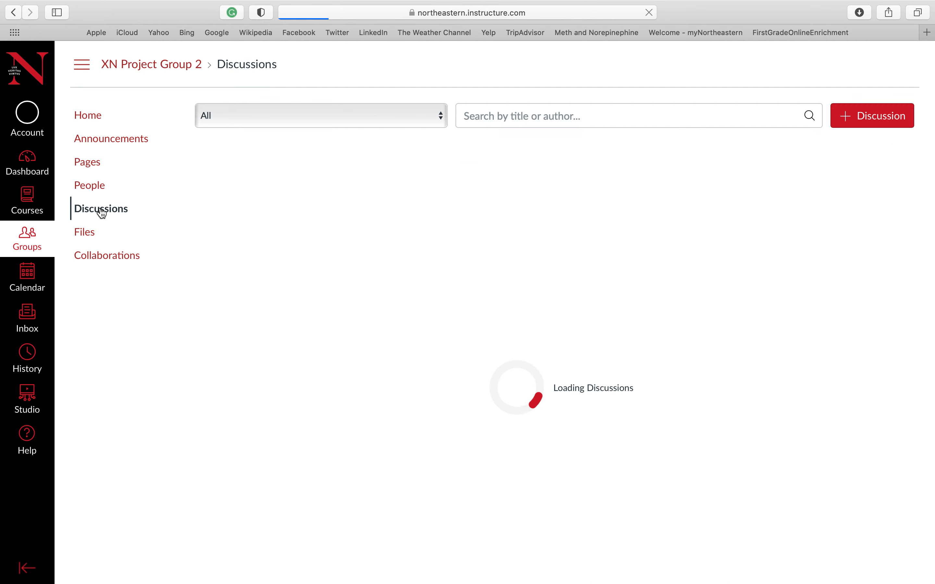
click(289, 189)
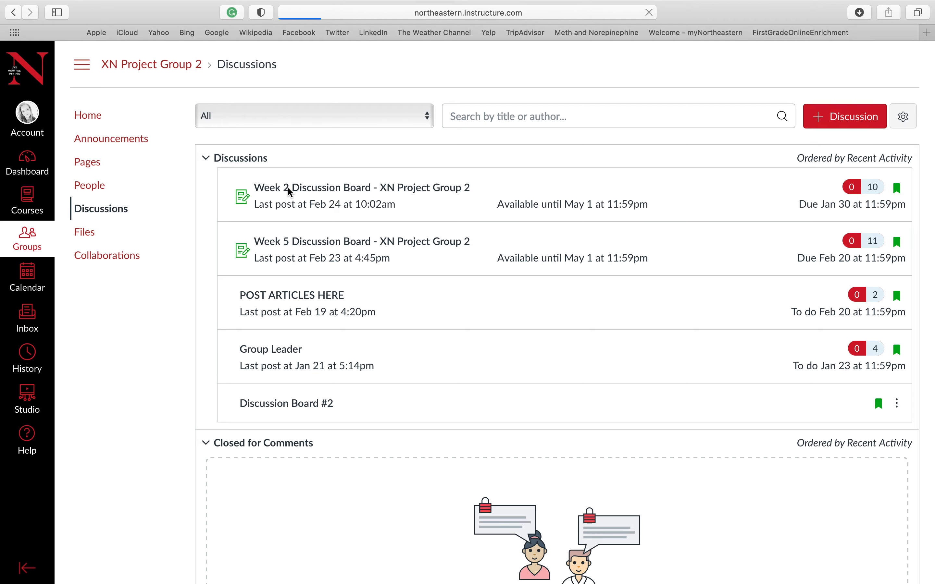
- Copy the DOI link from the "Parental attachment and body satisfaction in adolescents" citation in the Jan 27 post
scroll(403, 364, down, 5)
scroll(404, 366, down, 7)
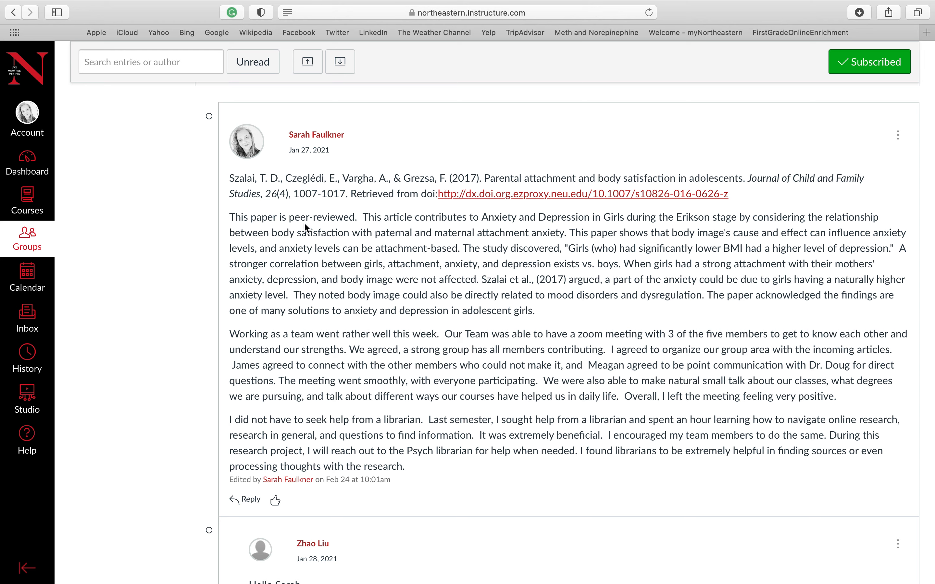
click(229, 175)
drag(728, 194, 437, 193)
key(super+c)
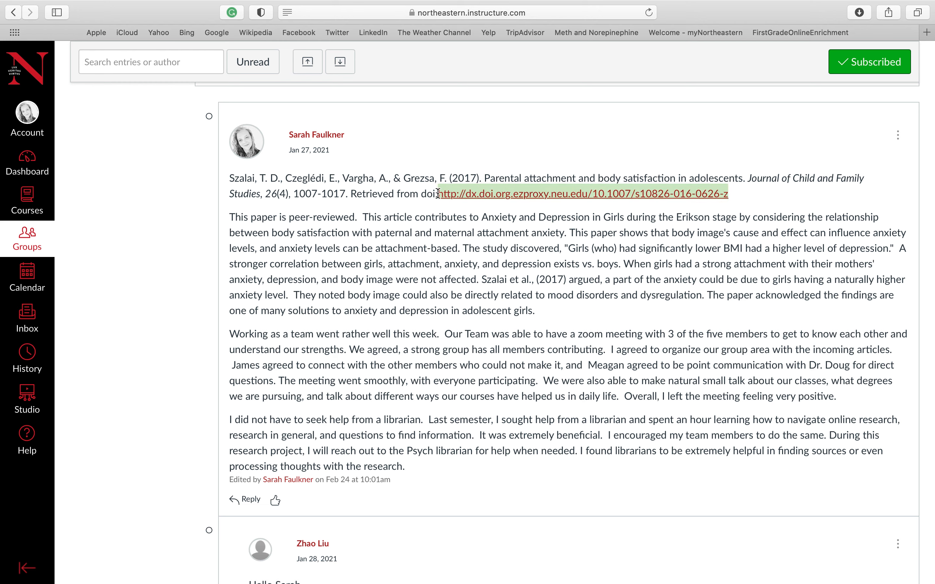
click(926, 33)
click(551, 148)
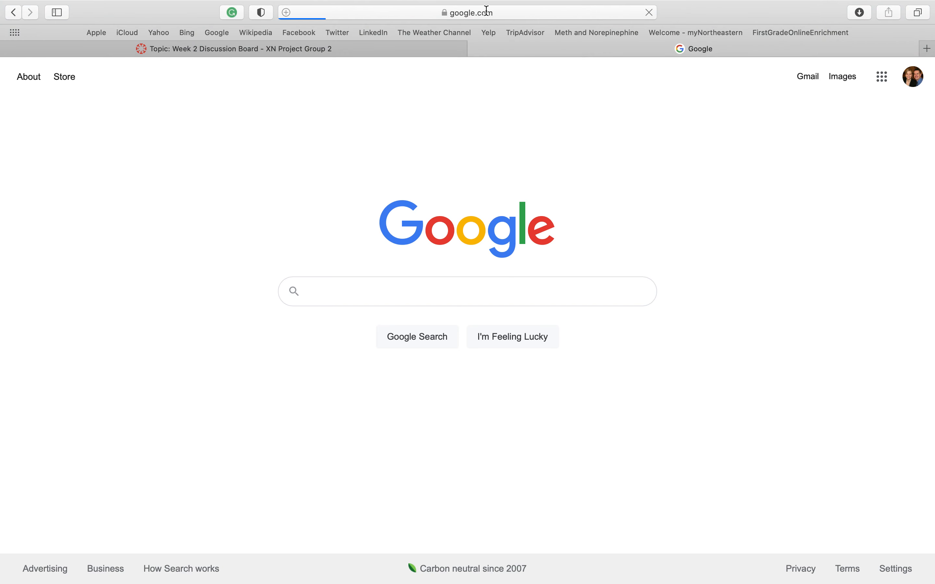
click(484, 13)
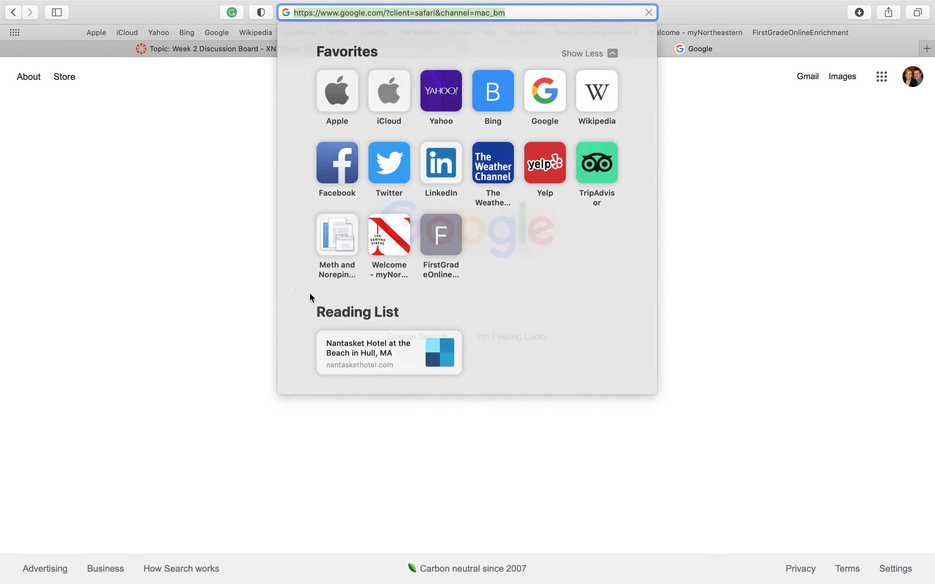
key(super+v)
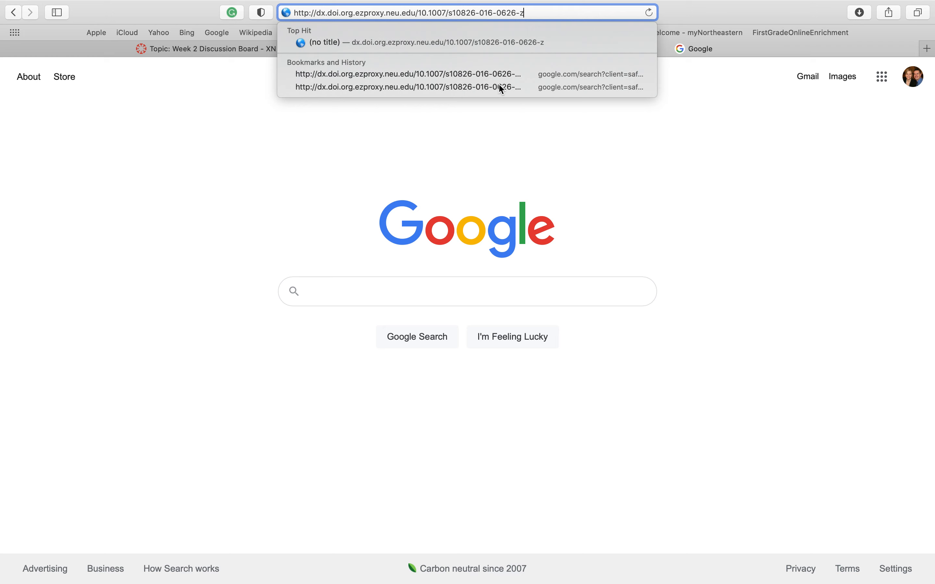
key(Return)
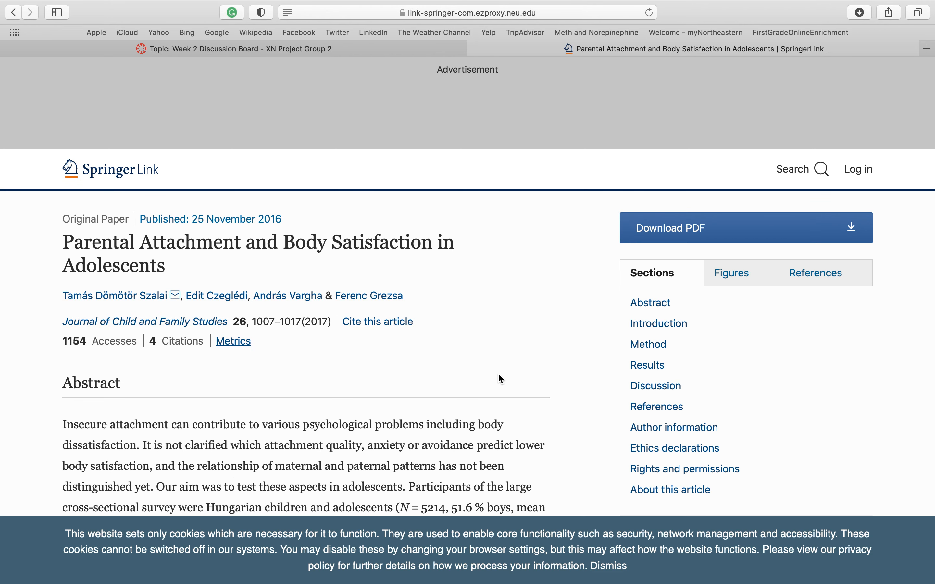
- Download the PDF of "Parental Attachment and Body Satisfaction in Adolescents" from SpringerLink, then return to the article page
scroll(493, 372, down, 3)
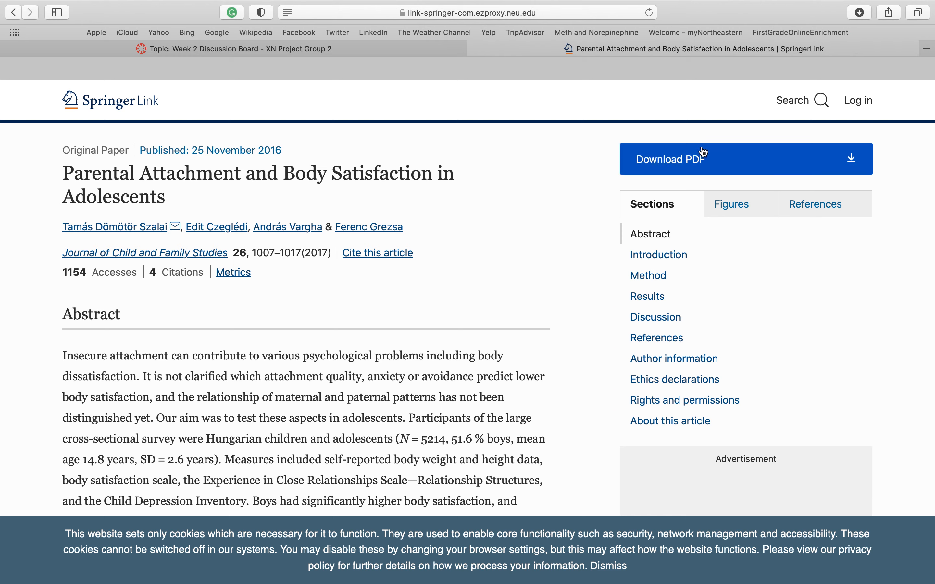
click(691, 160)
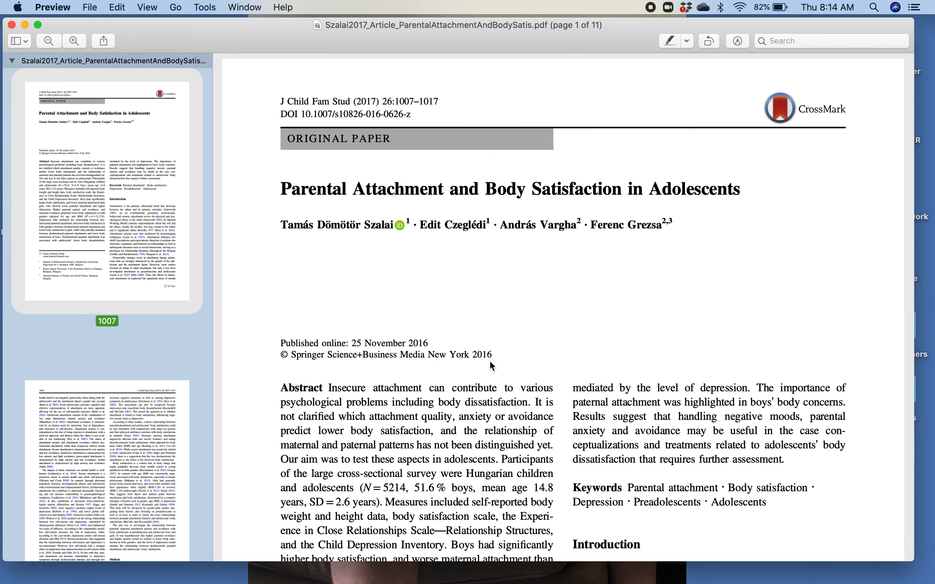
key(ctrl+Right)
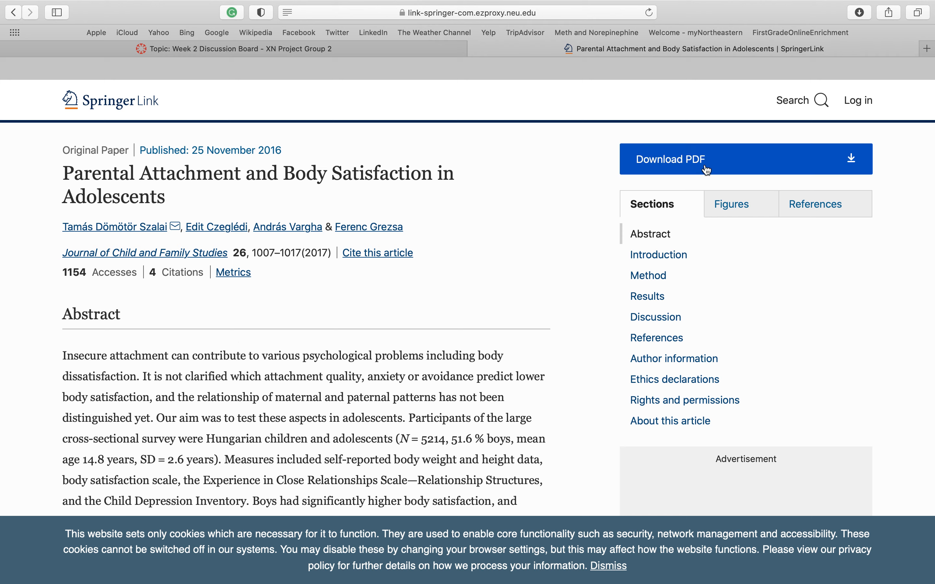
- Copy the article title "Parental Attachment and Body Satisfaction in Adolescents" from the SpringerLink page
click(64, 172)
drag(64, 172, 175, 203)
key(super+c)
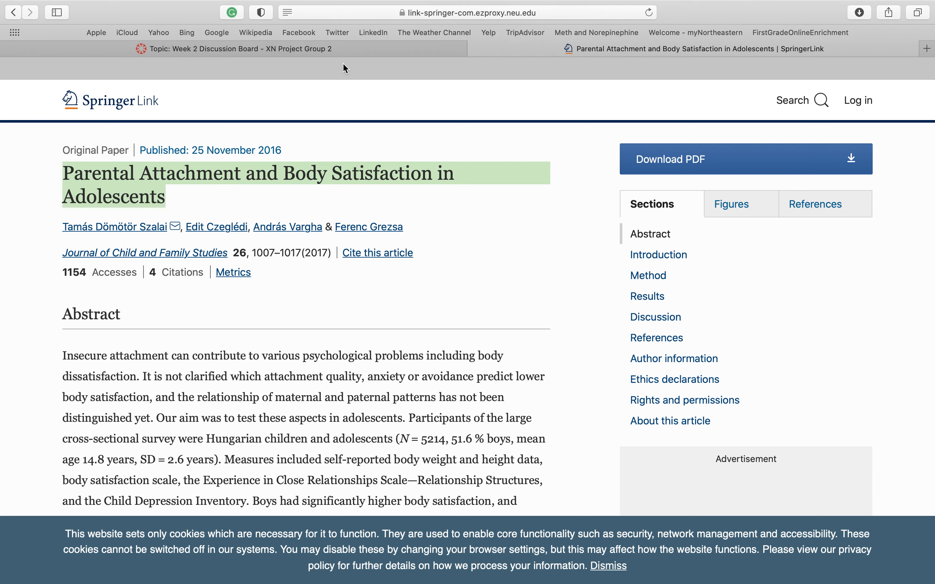
- Open the bookmarked Northeastern University Library page for online students and search Scholar OneSearch for the copied article title
click(15, 33)
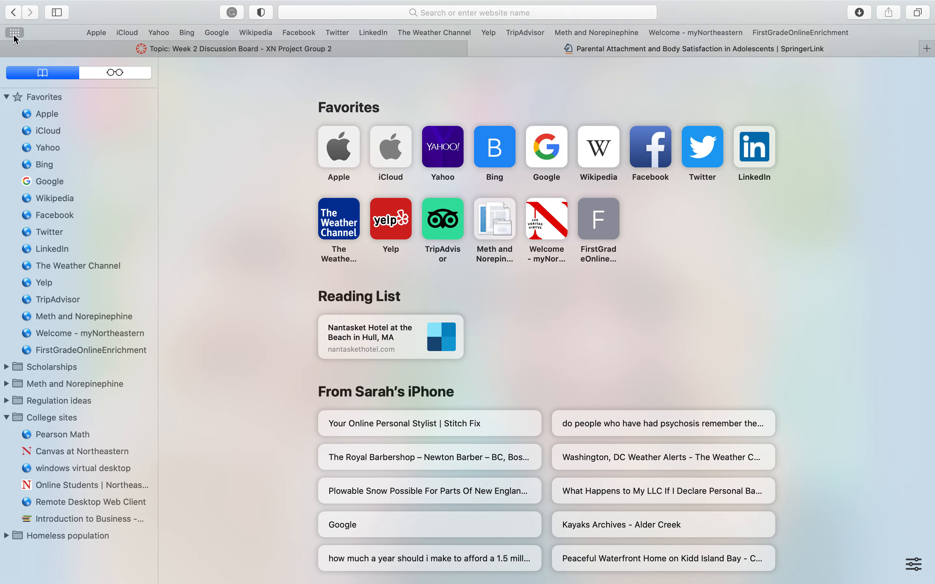
click(43, 487)
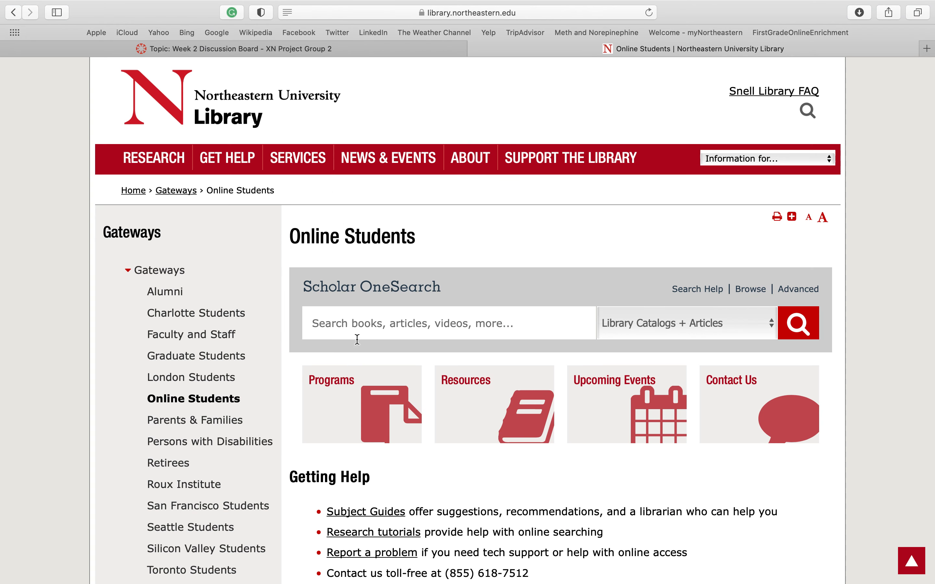
click(340, 332)
key(super+v)
key(Return)
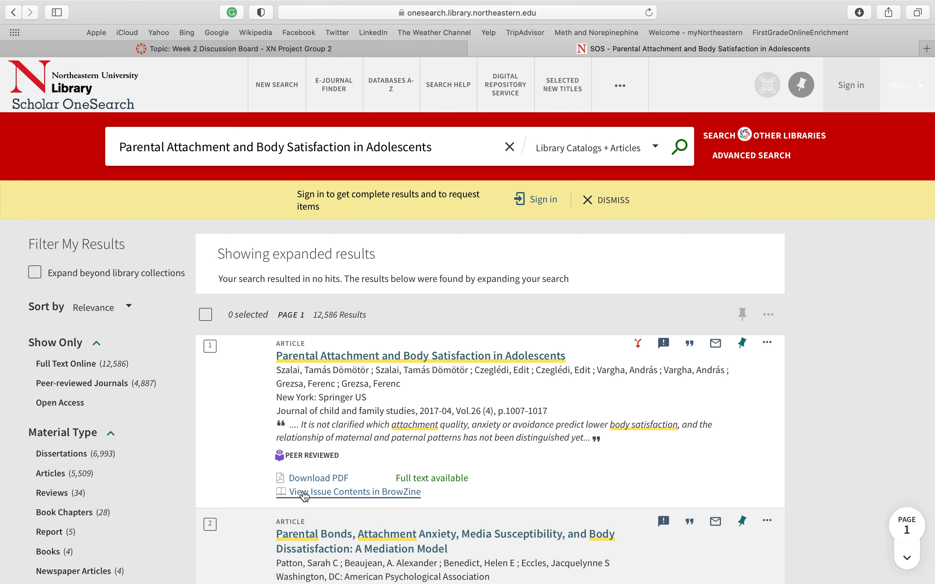
- Open the PDF folder inside XN Final Project in XN Project Group 2's files on Canvas
click(385, 49)
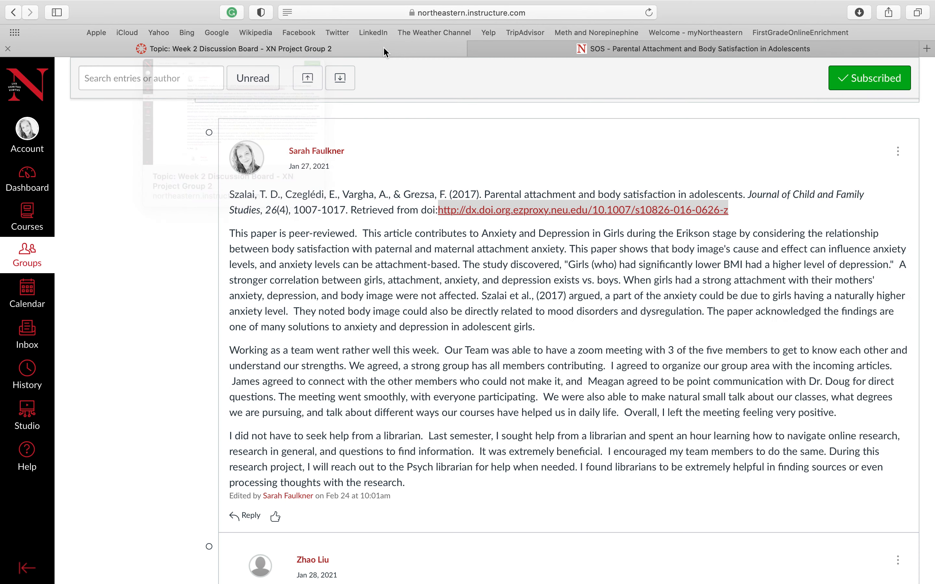
click(31, 252)
click(120, 124)
click(88, 245)
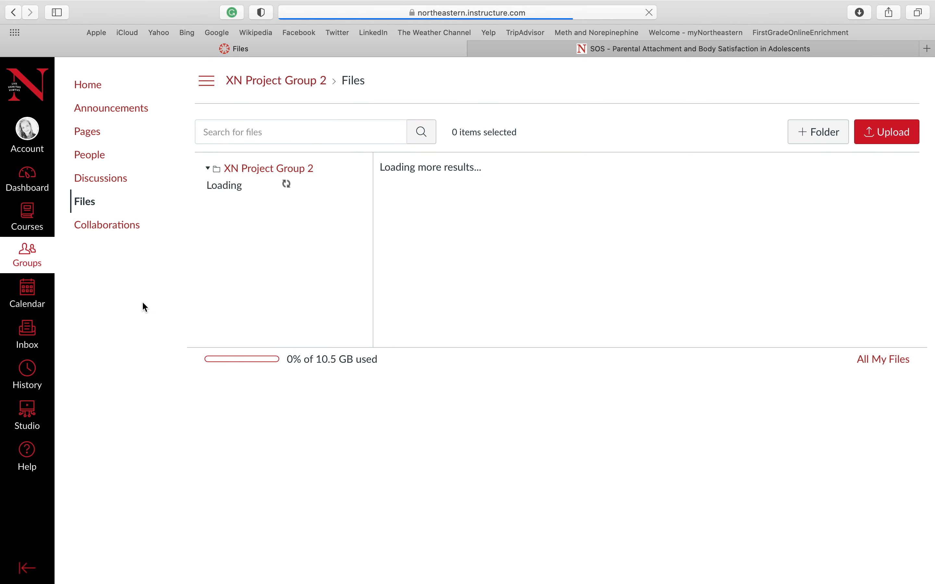
click(270, 224)
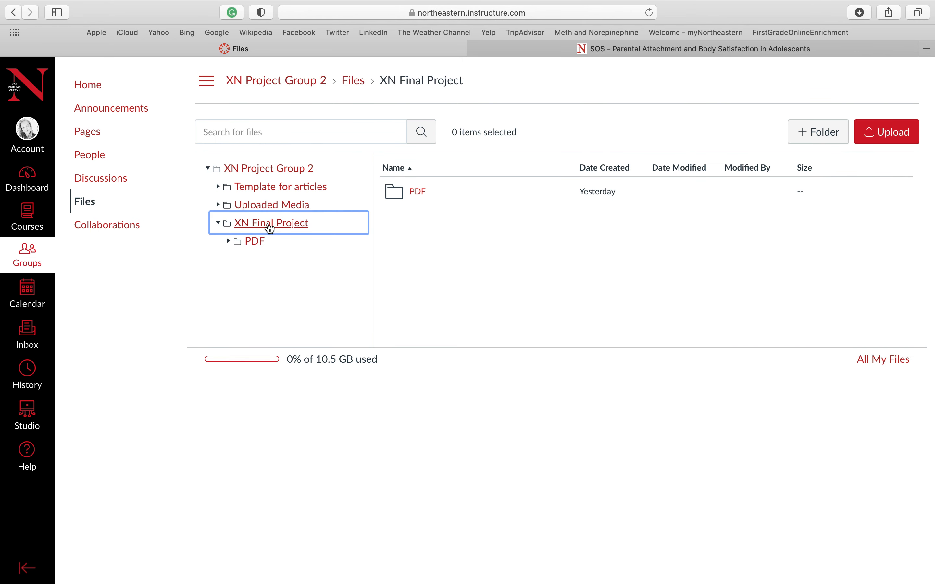
click(260, 243)
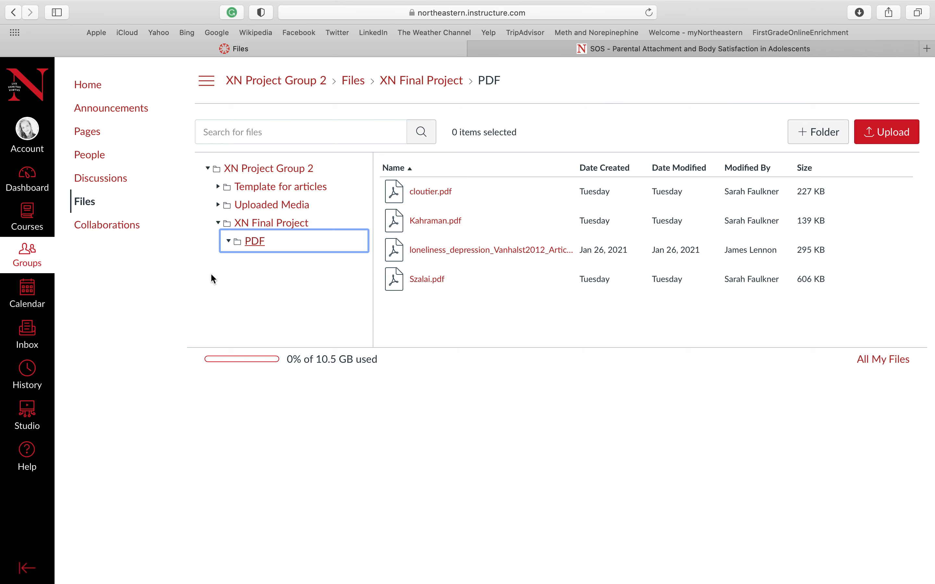
- Open the Draft of Project Materials assignment in the PSY1100 course and review its requirements and grading criteria
click(23, 219)
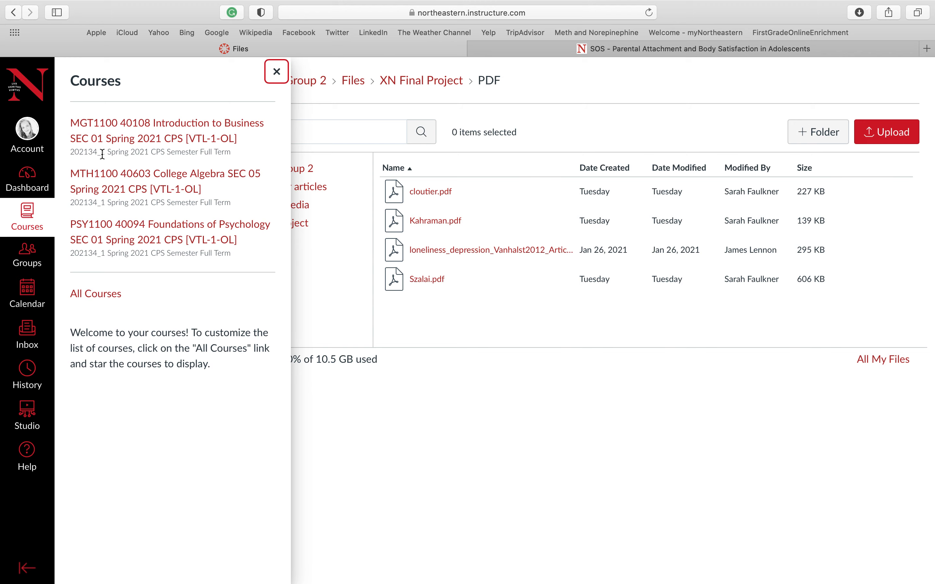
click(103, 231)
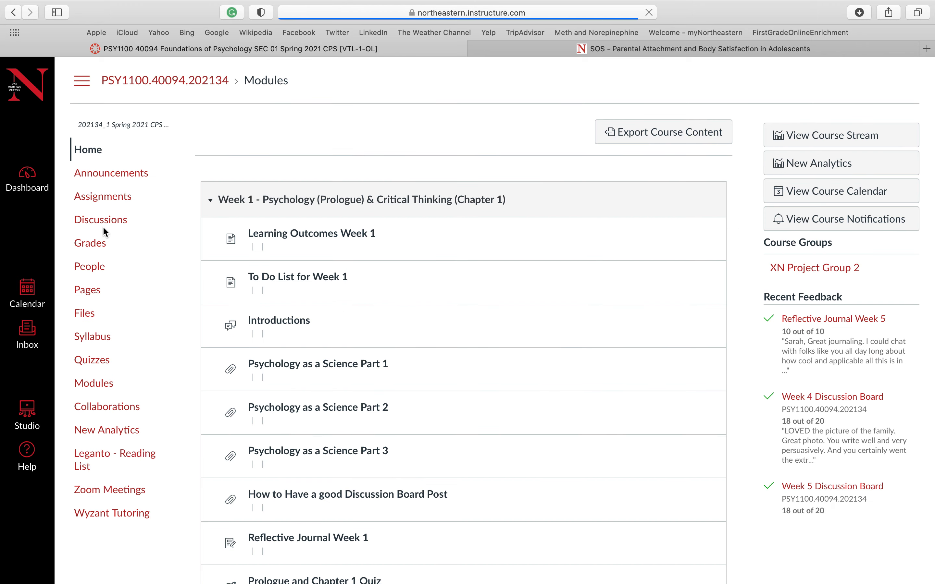
scroll(295, 324, down, 20)
scroll(296, 328, down, 3)
click(317, 172)
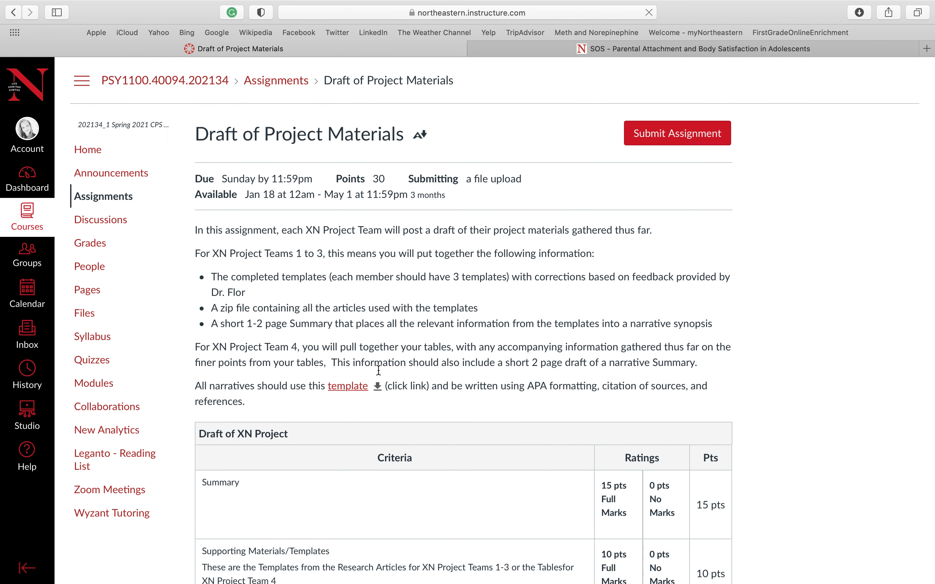
scroll(378, 371, down, 5)
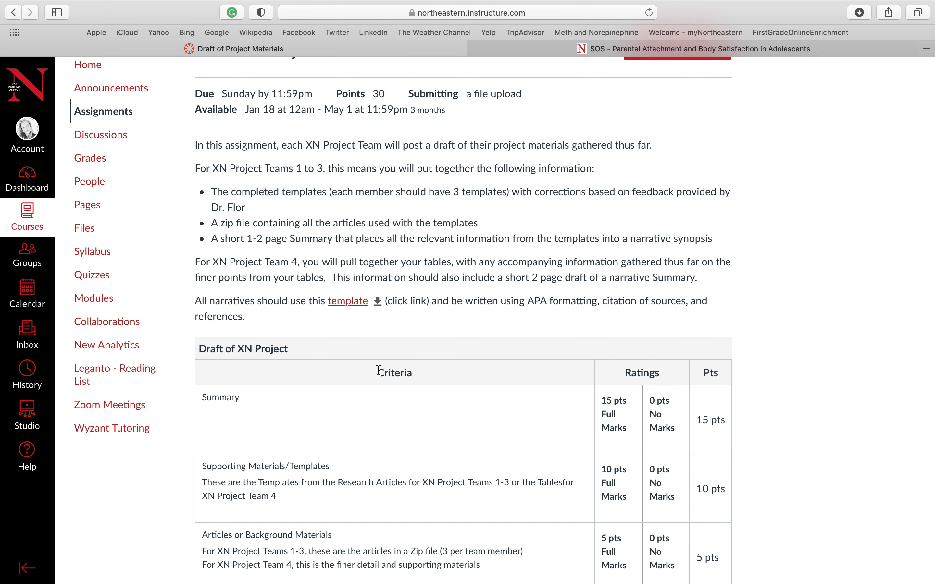
scroll(285, 284, up, 4)
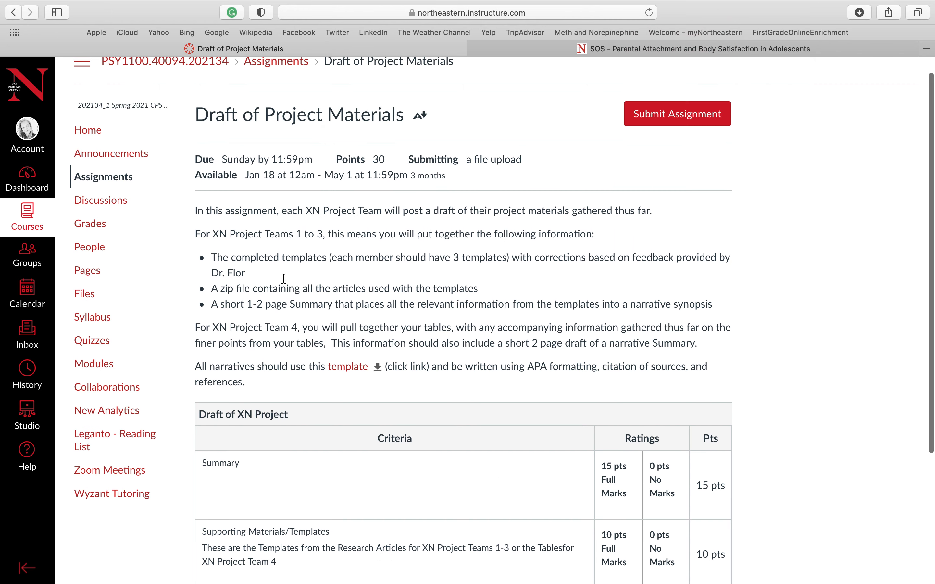
- Go back to XN Project Group 2's discussions and open the Week 2 Discussion Board
click(30, 260)
click(141, 124)
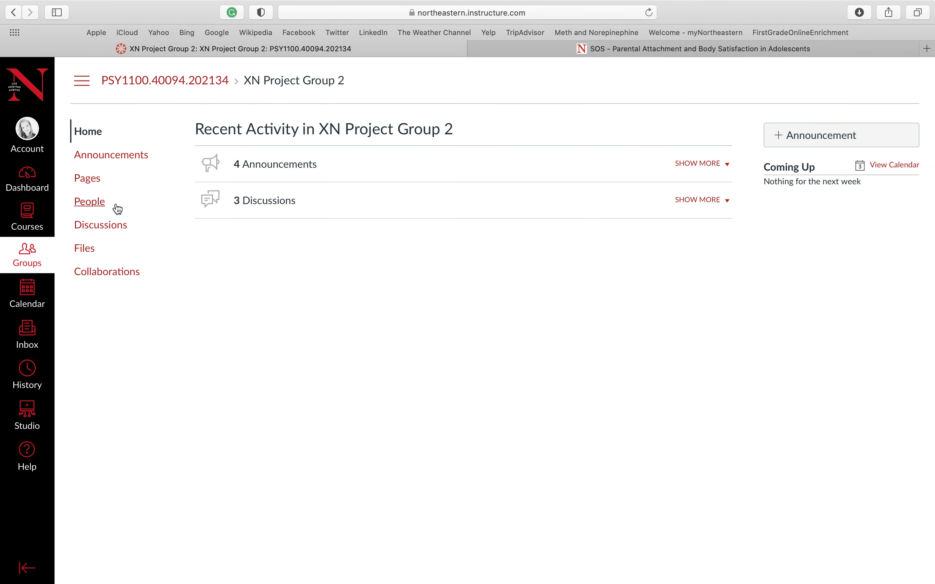
click(100, 227)
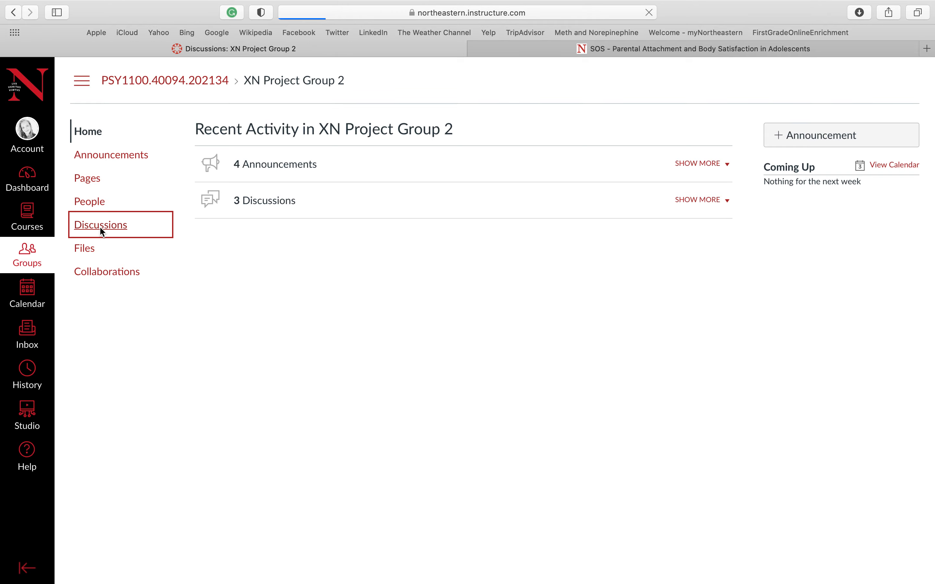
click(309, 203)
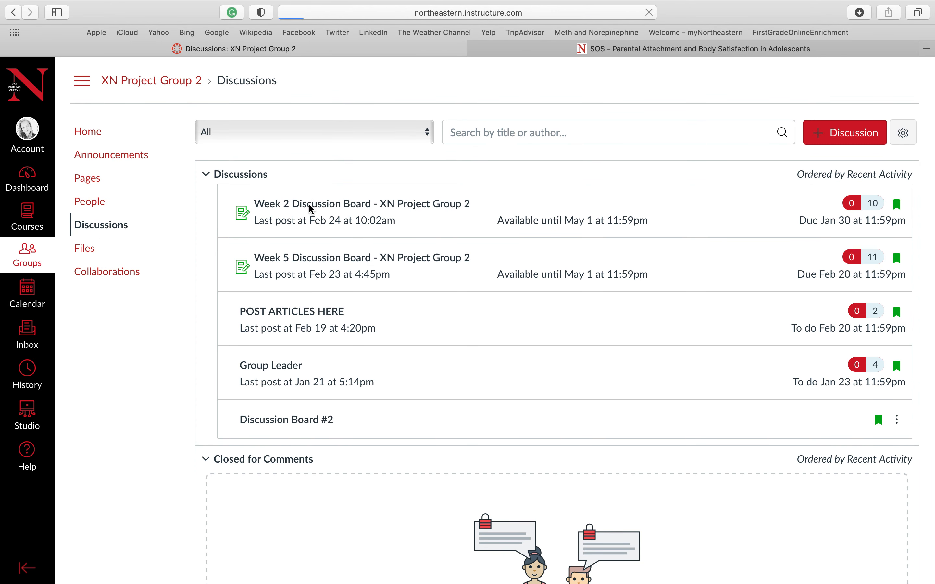
scroll(308, 203, down, 10)
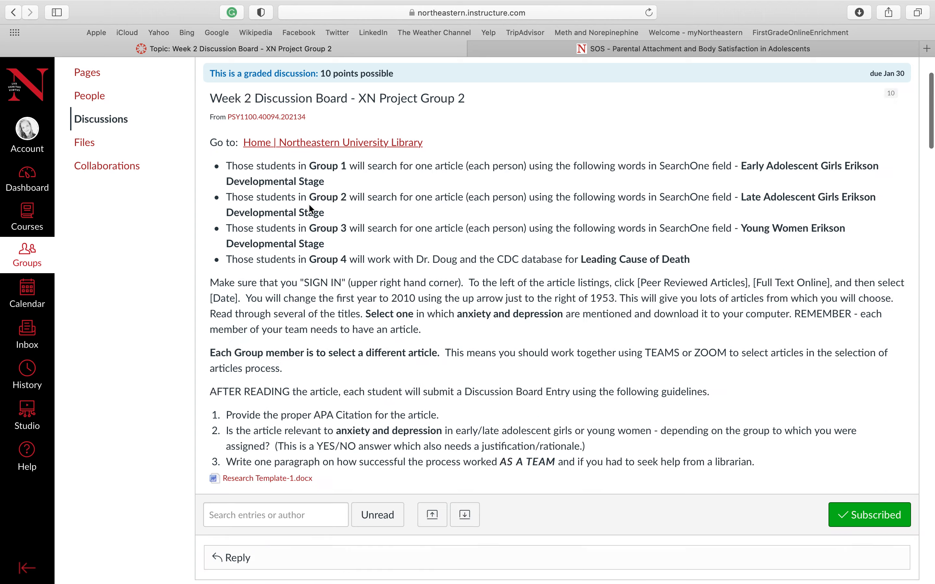
- Highlight the article summary paragraph starting "This paper is peer-reviewed" in the Jan 27 post
scroll(308, 203, down, 5)
scroll(309, 203, up, 2)
click(228, 209)
drag(229, 209, 538, 305)
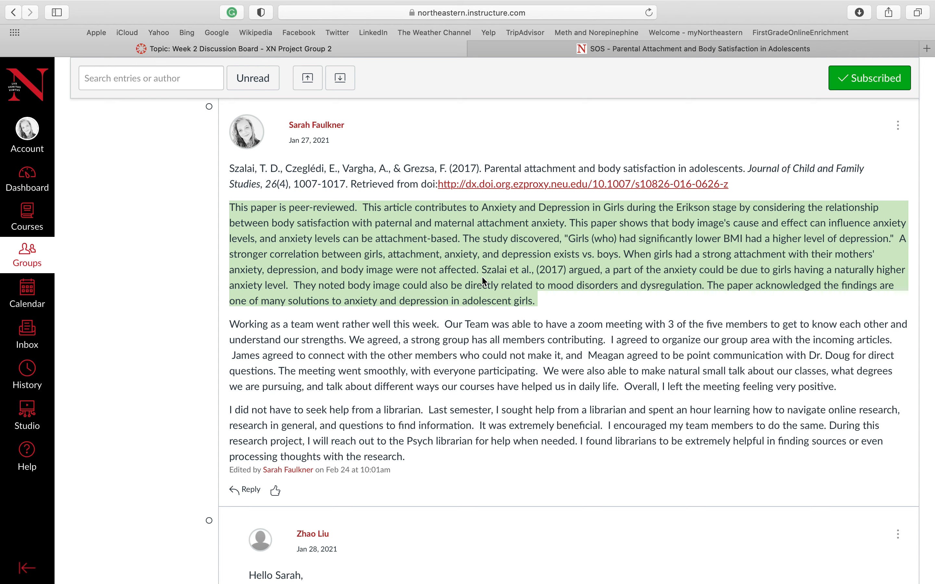
- Open the shared Rough Draft #1 document from XN Project Group 2's collaborations
scroll(482, 276, up, 3)
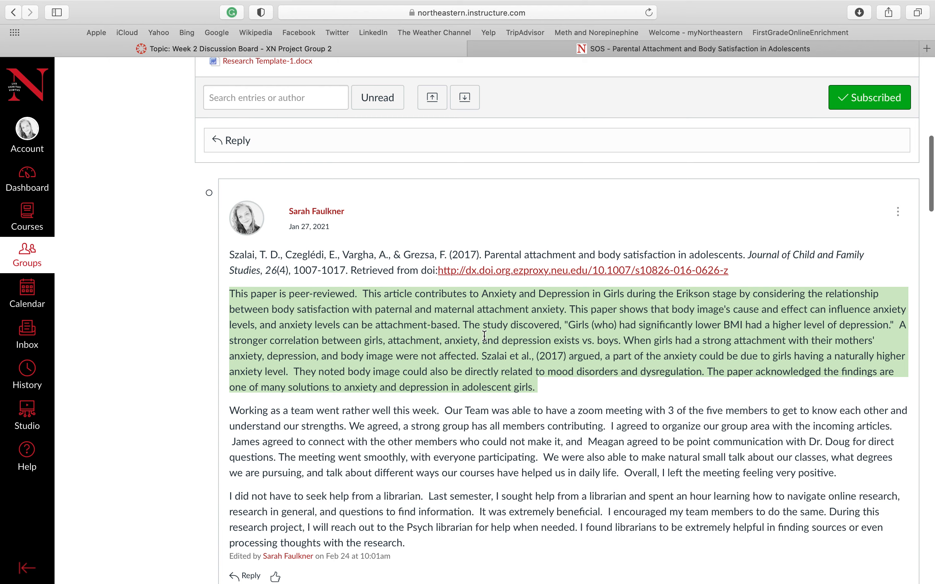
scroll(484, 336, up, 15)
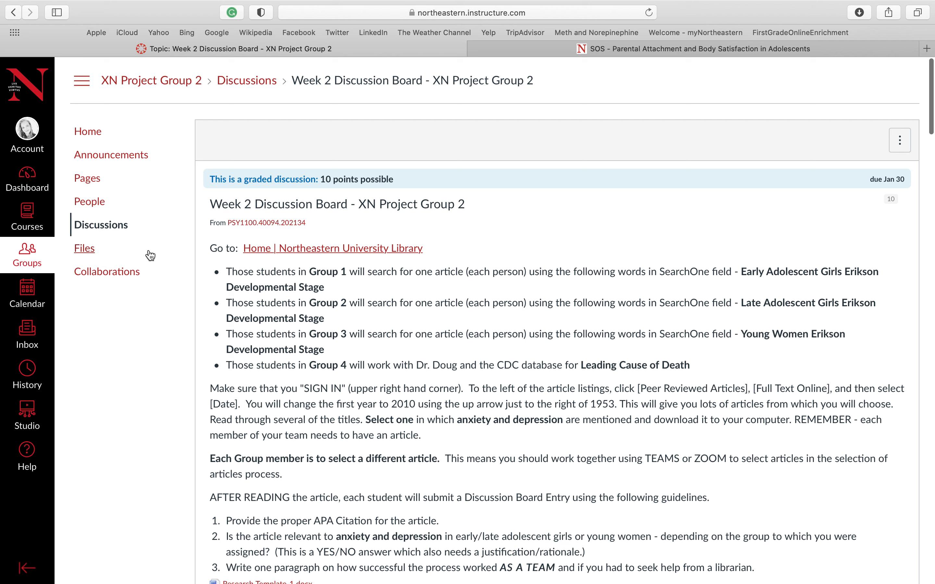
click(93, 273)
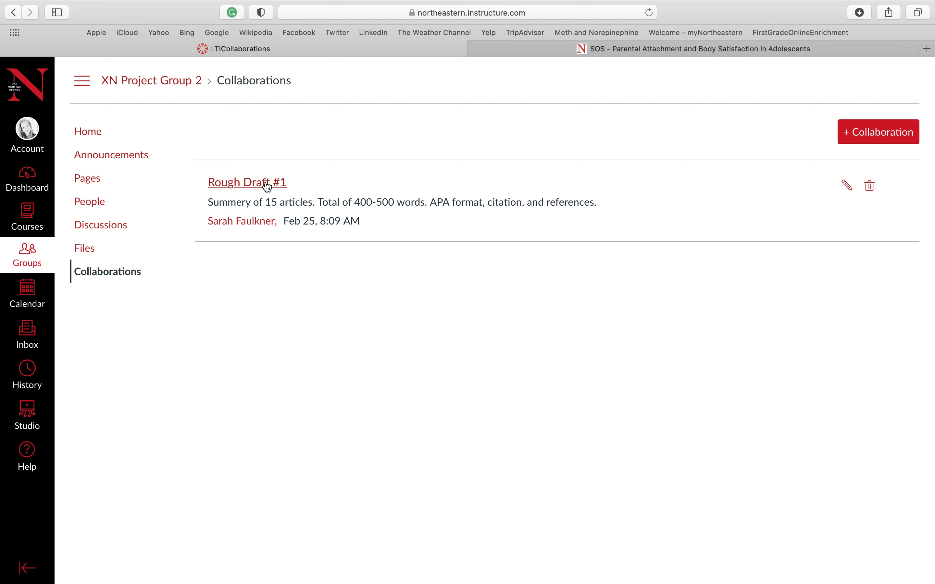
click(249, 184)
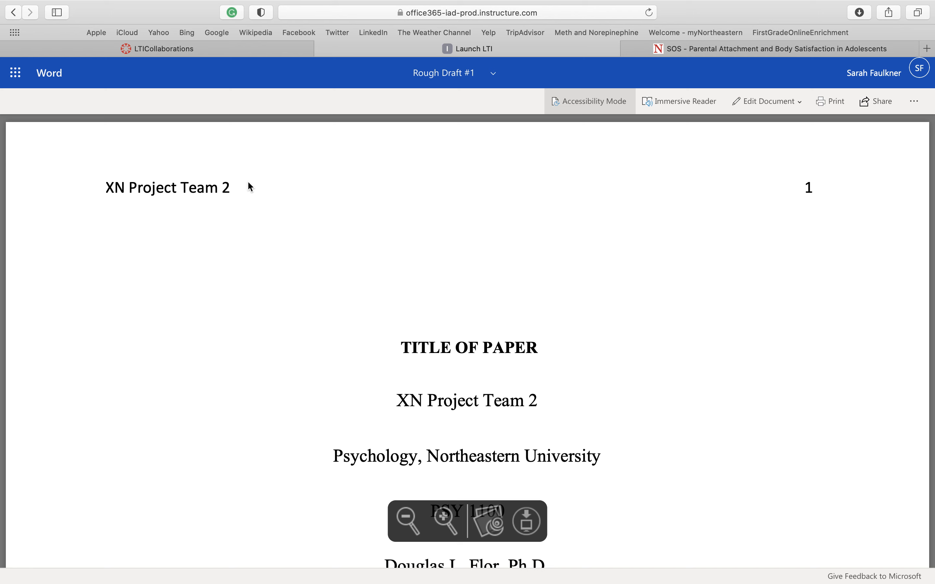
- Open Rough Draft #1 for editing in the Microsoft Word desktop app, allowing the page to launch it
click(775, 101)
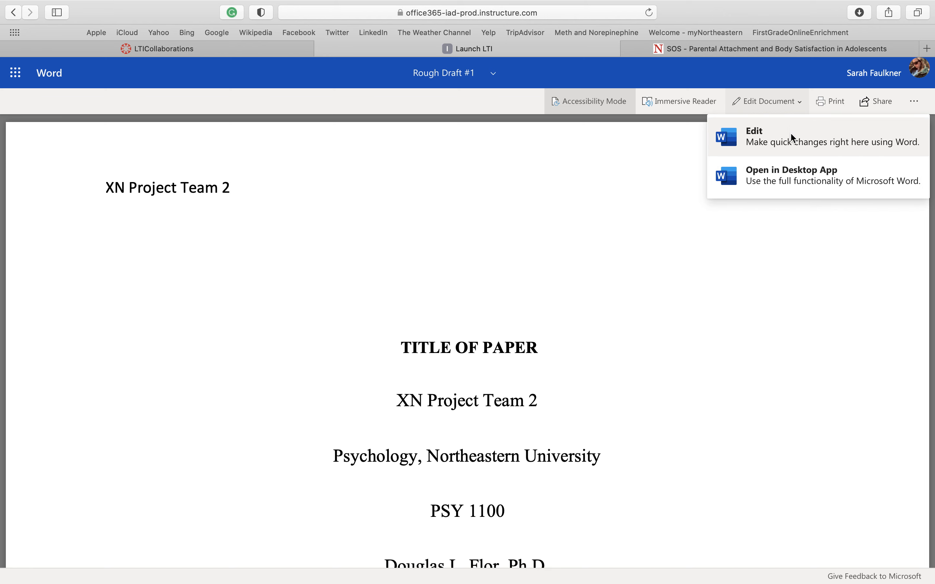
click(805, 178)
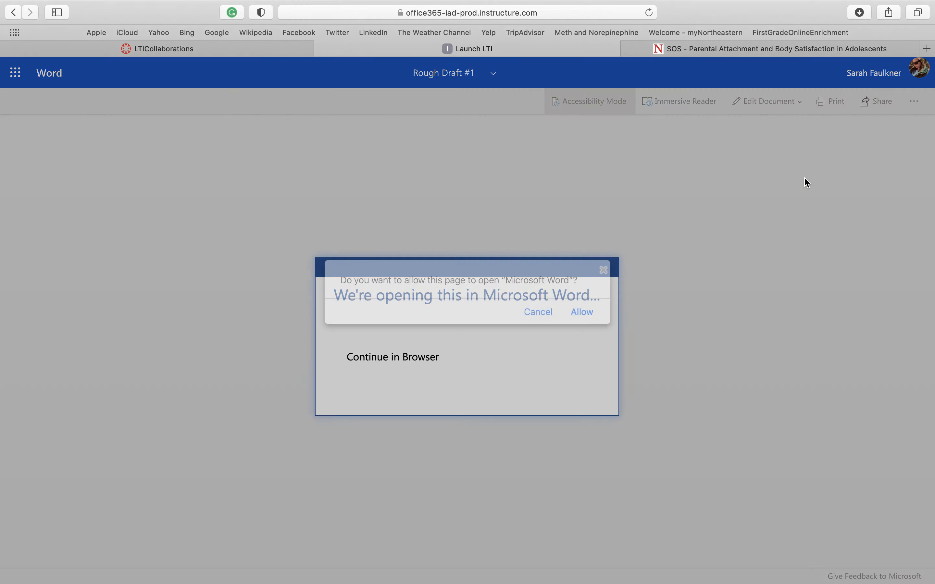
click(584, 311)
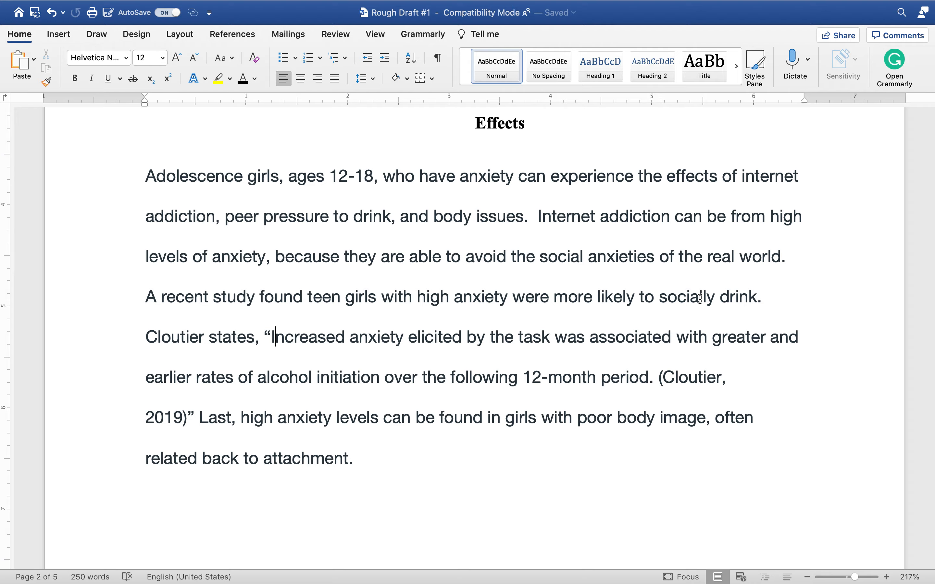
- Replace the placeholder title on the title page with "Anxiety and Depression for Girls Ages 12-18"
scroll(699, 298, up, 20)
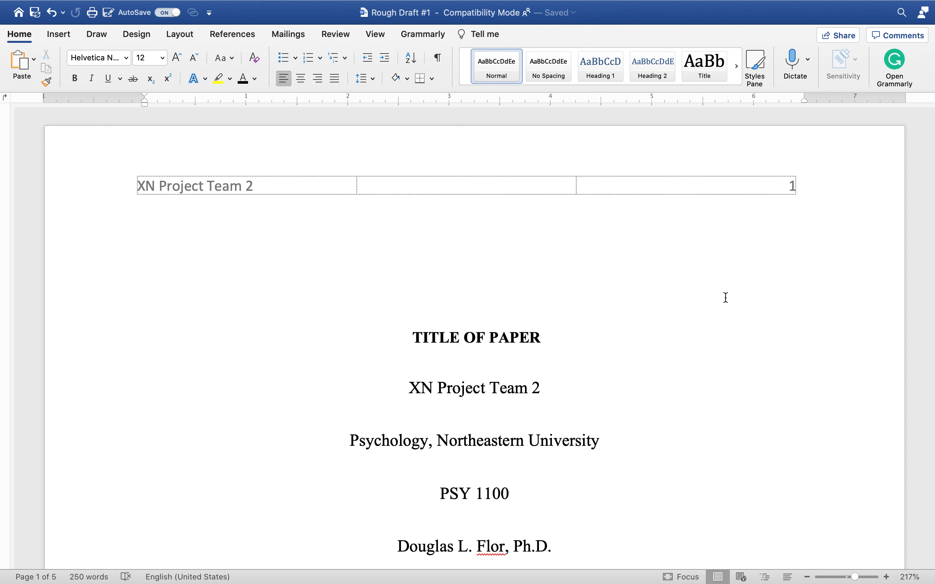
scroll(680, 304, down, 5)
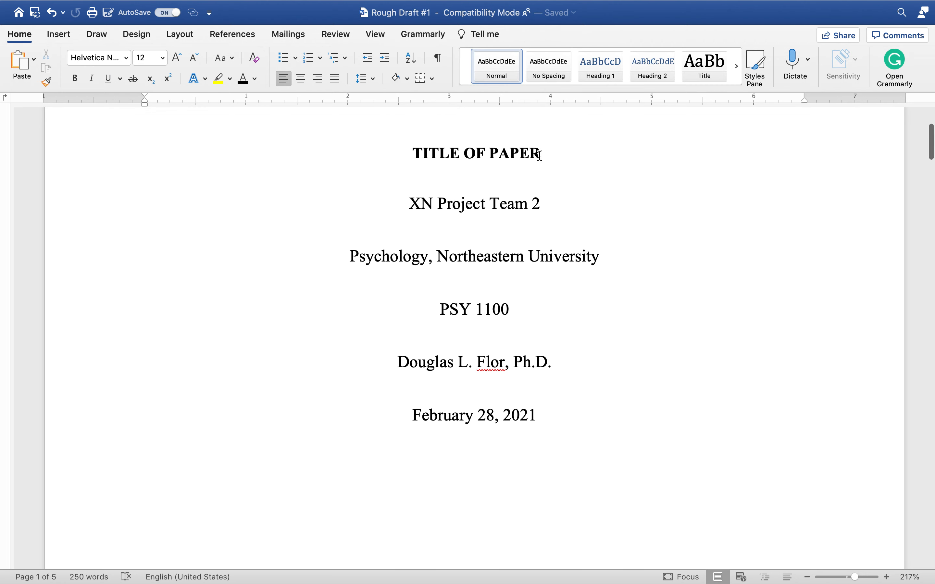
drag(538, 152, 400, 157)
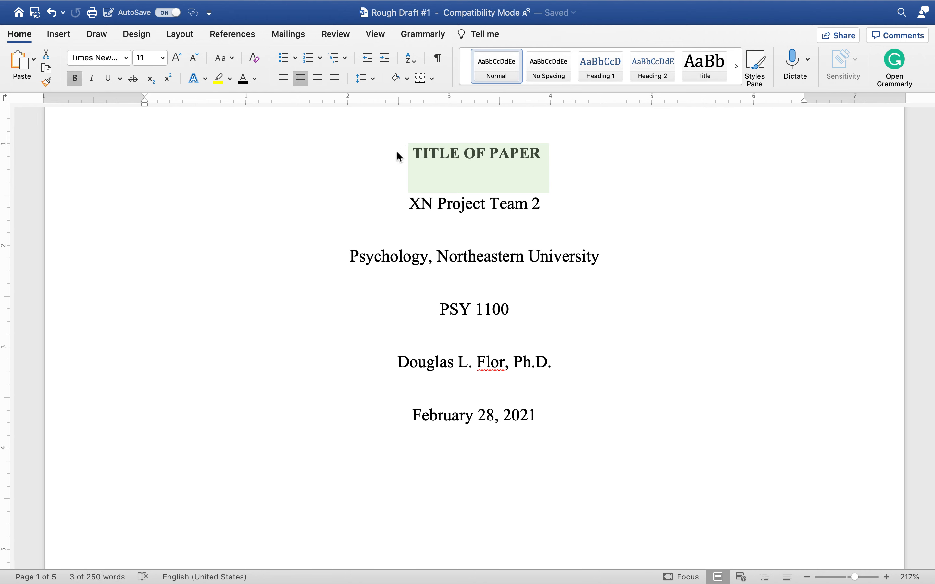
text(An)
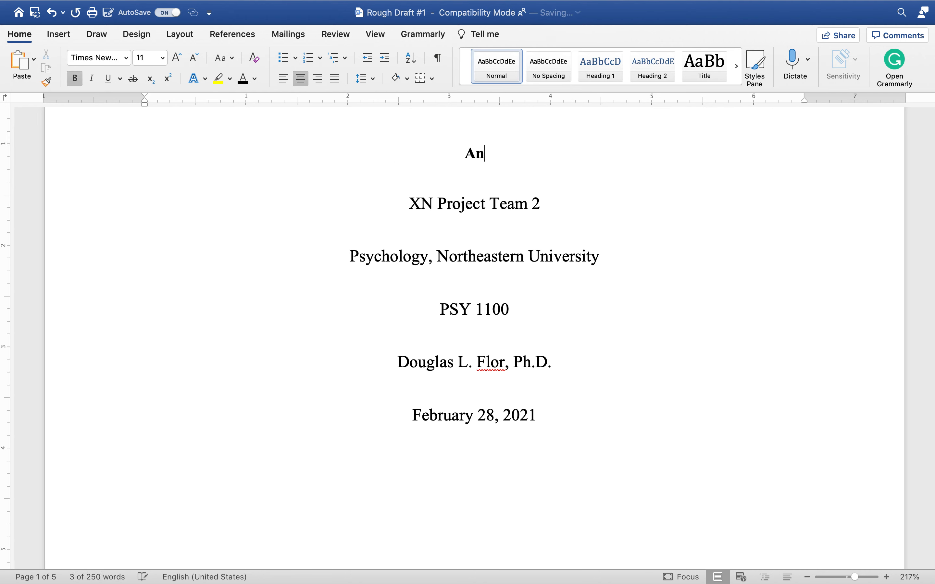
text(xiety and Dep)
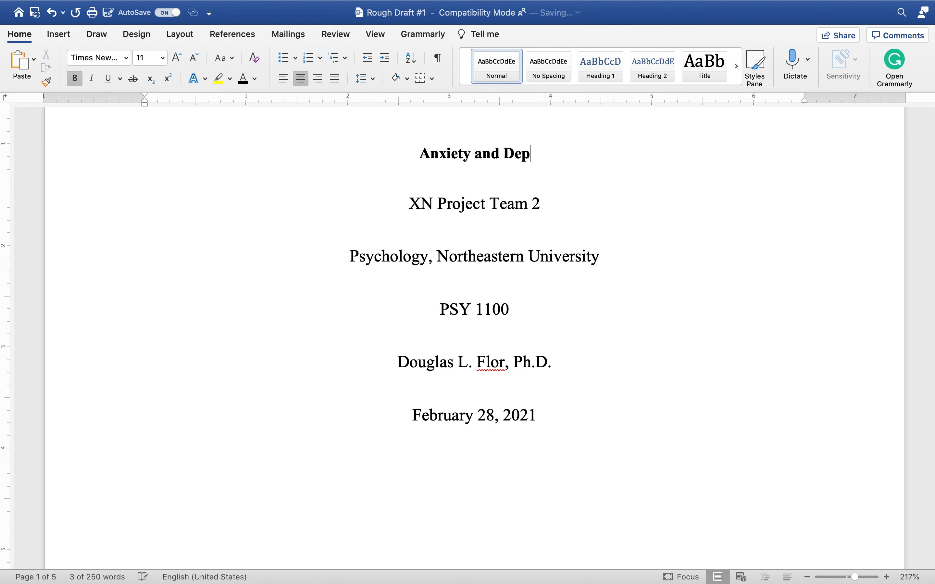
text(ression for Teen)
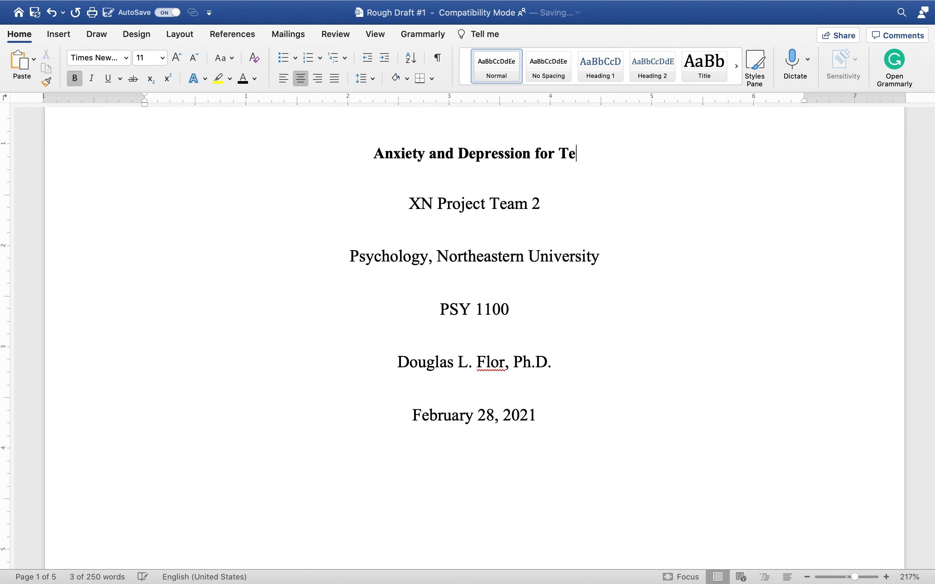
key(BackSpace)
key(BackSpace)
key(BackSpace)
key(BackSpace)
key(BackSpace)
text(Girls age)
key(BackSpace)
key(BackSpace)
key(BackSpace)
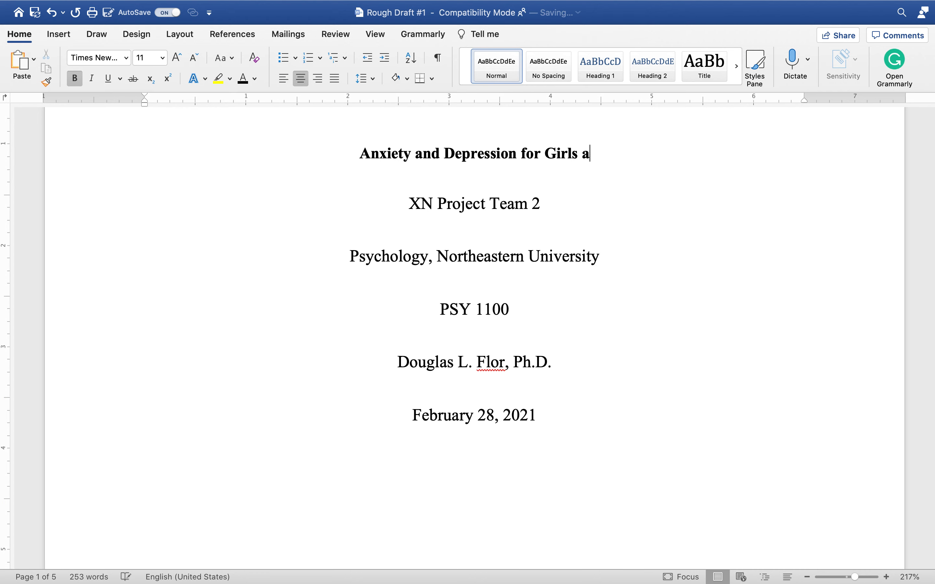
text(AGes)
key(BackSpace)
key(BackSpace)
key(BackSpace)
text(ges )
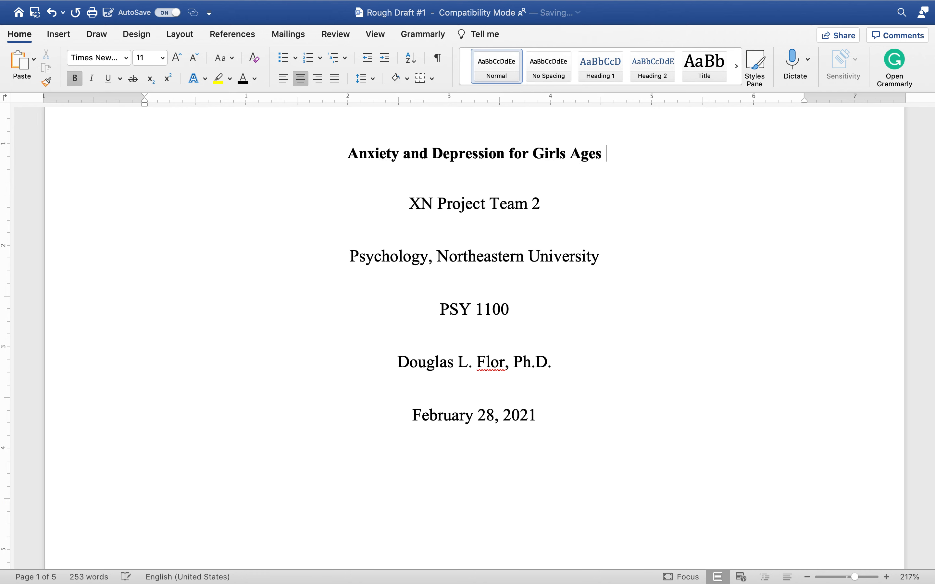
text(12-18)
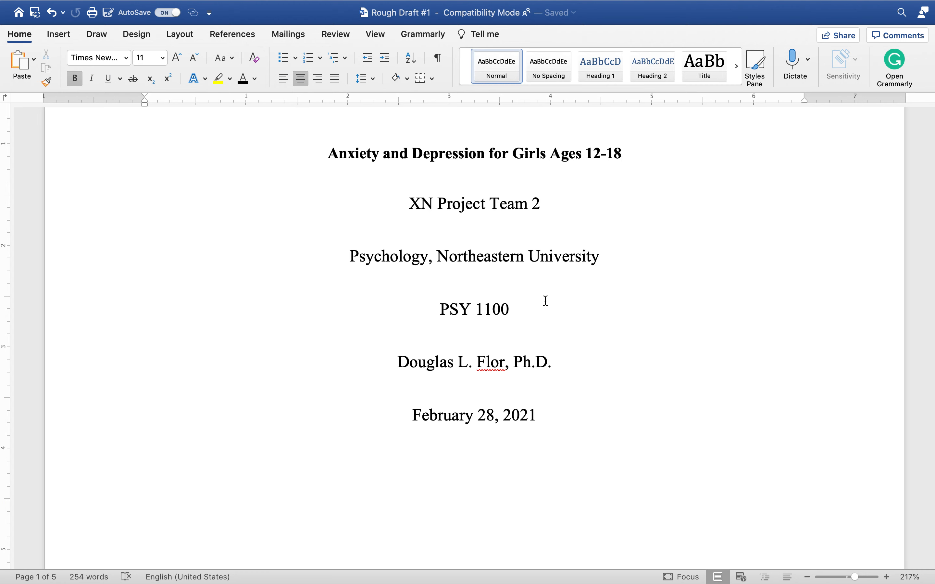
- Review the draft's layout from the title page through the Symptoms, Causes, Effects and Treatments sections
scroll(546, 301, up, 3)
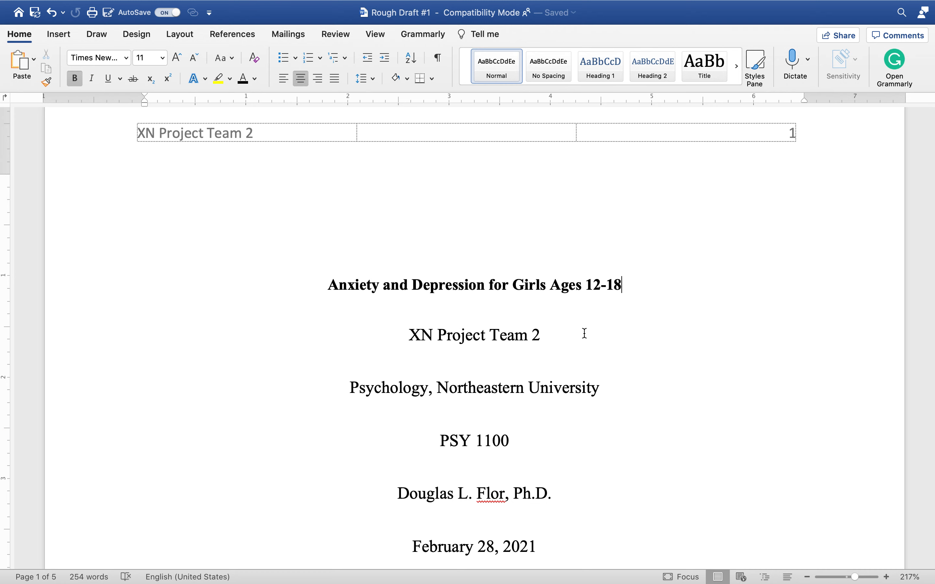
scroll(585, 334, down, 5)
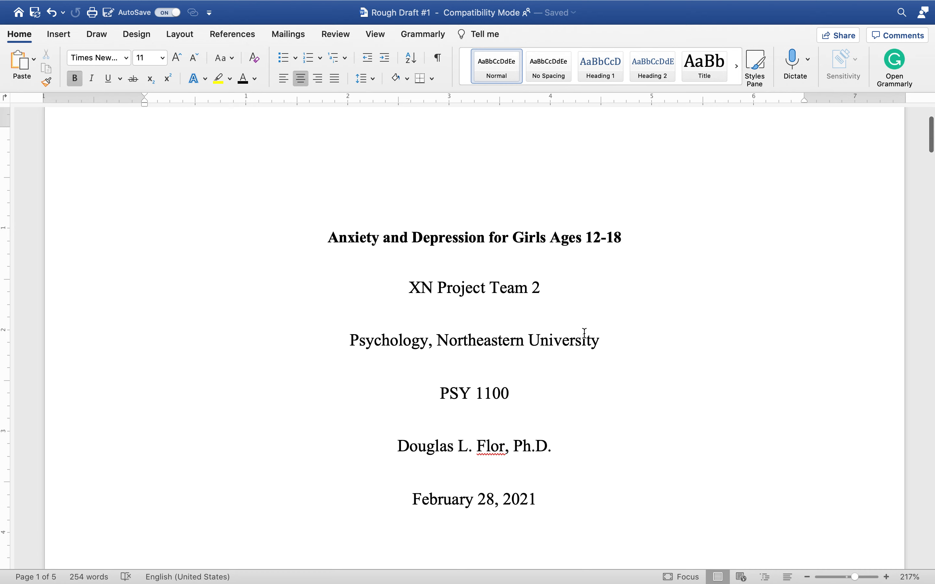
scroll(585, 333, down, 11)
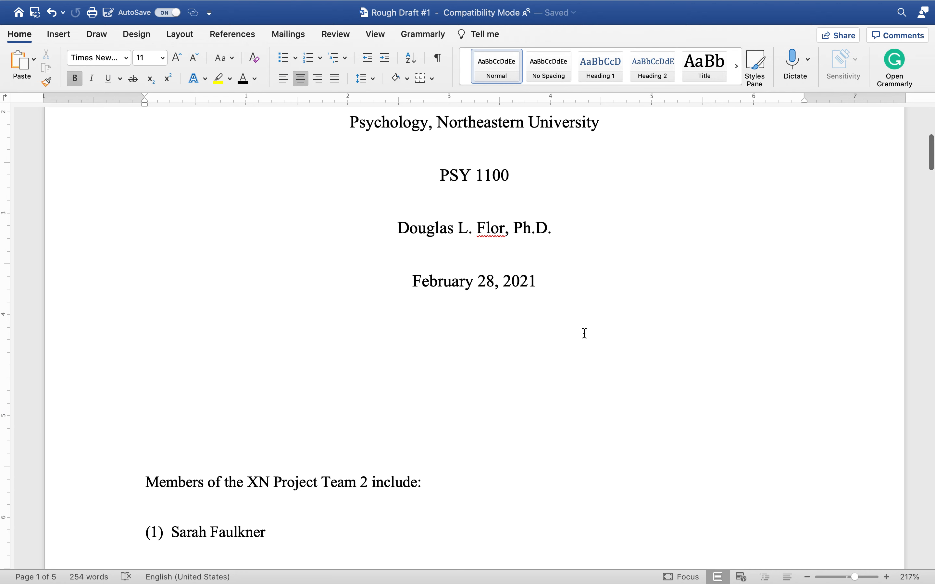
scroll(585, 333, down, 11)
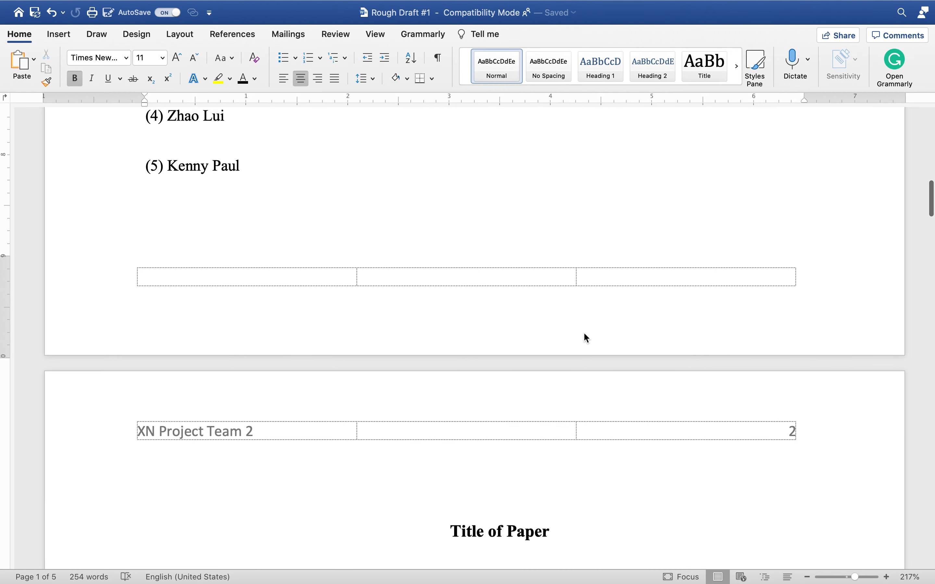
scroll(585, 334, down, 1)
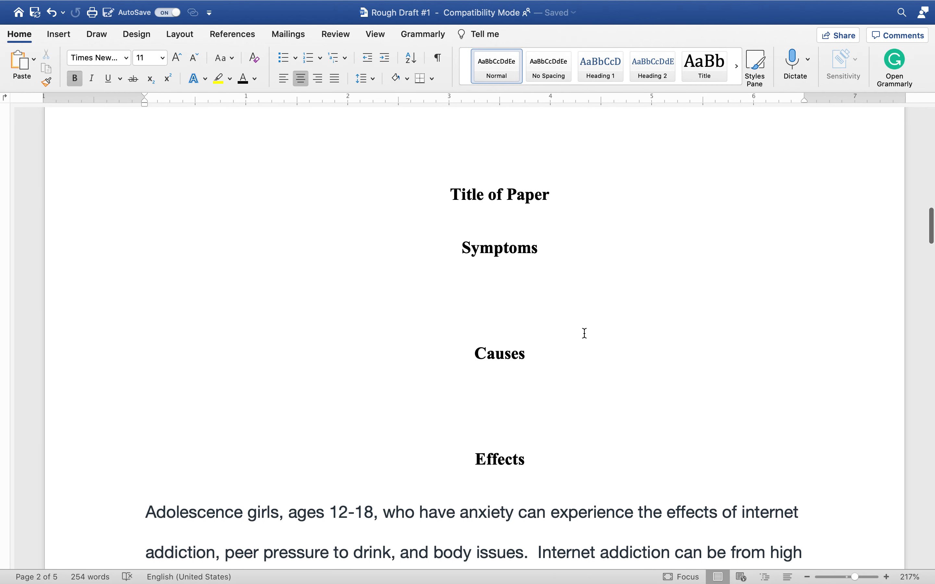
scroll(584, 332, up, 2)
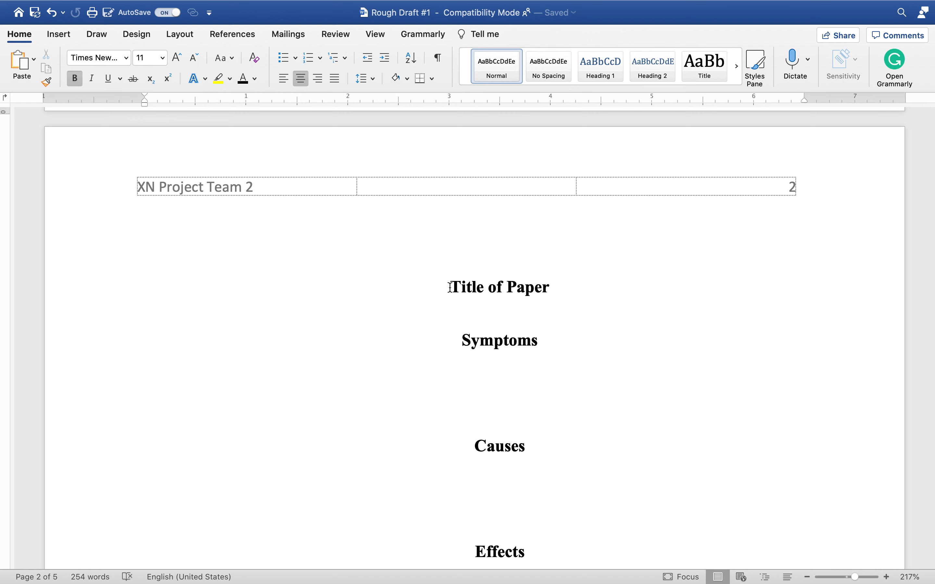
scroll(603, 295, down, 2)
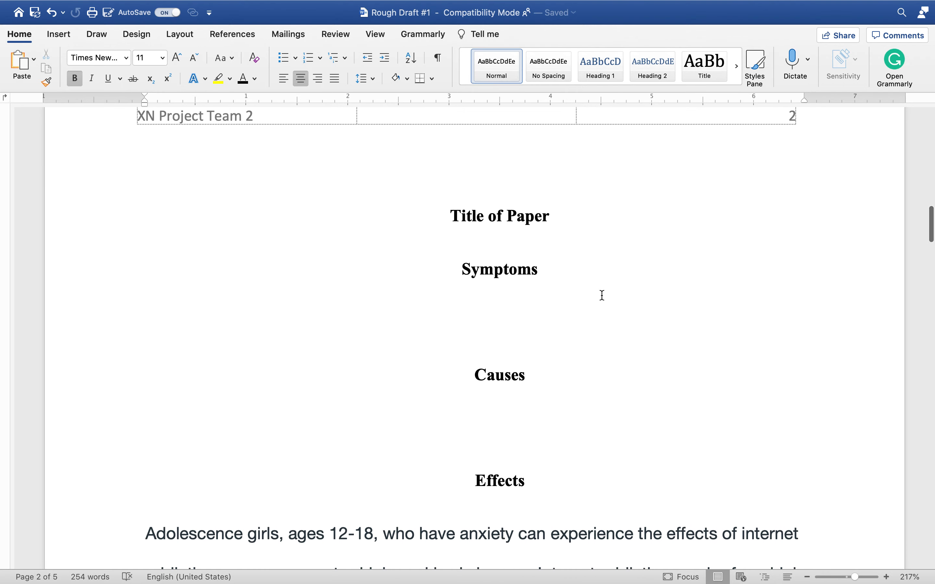
click(480, 298)
click(561, 276)
scroll(558, 323, down, 2)
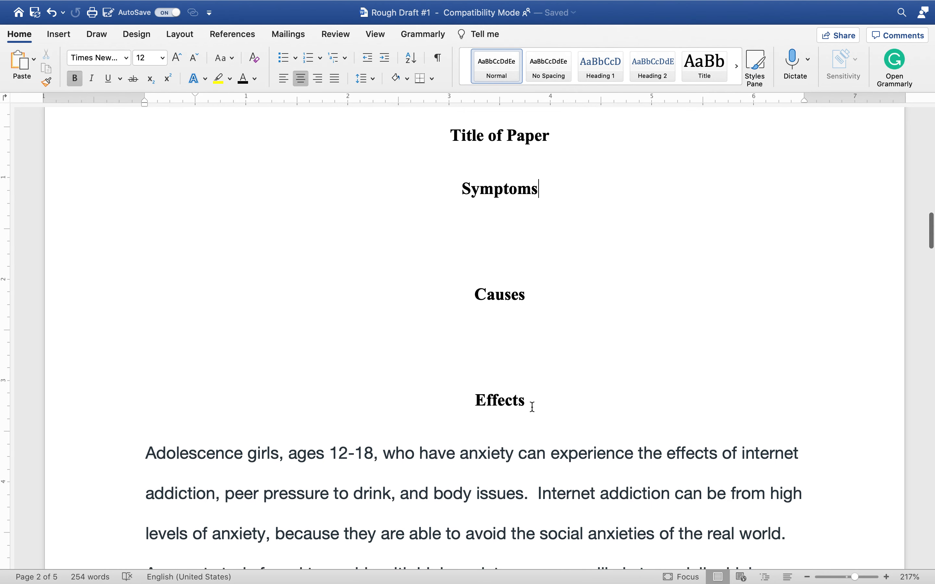
scroll(529, 426, down, 3)
scroll(531, 426, down, 15)
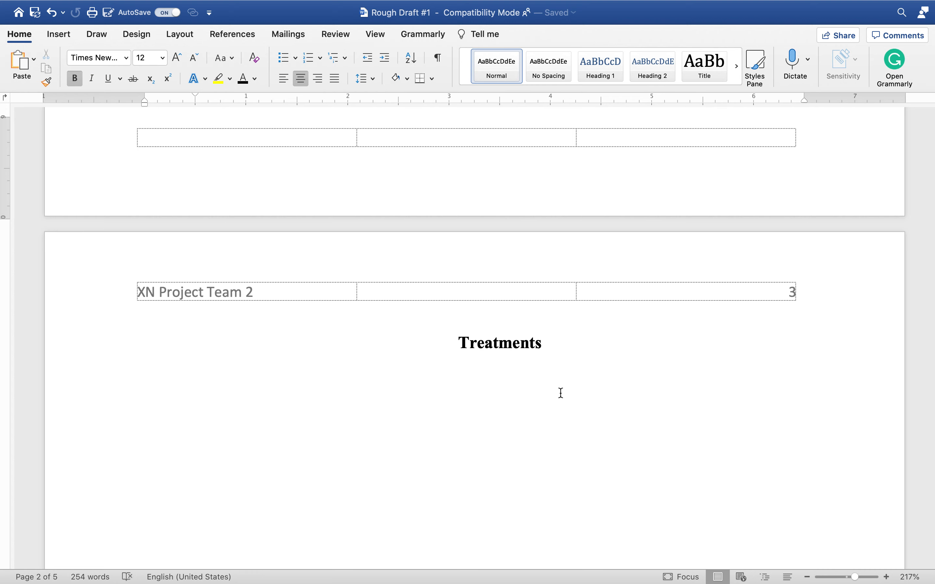
scroll(561, 394, up, 10)
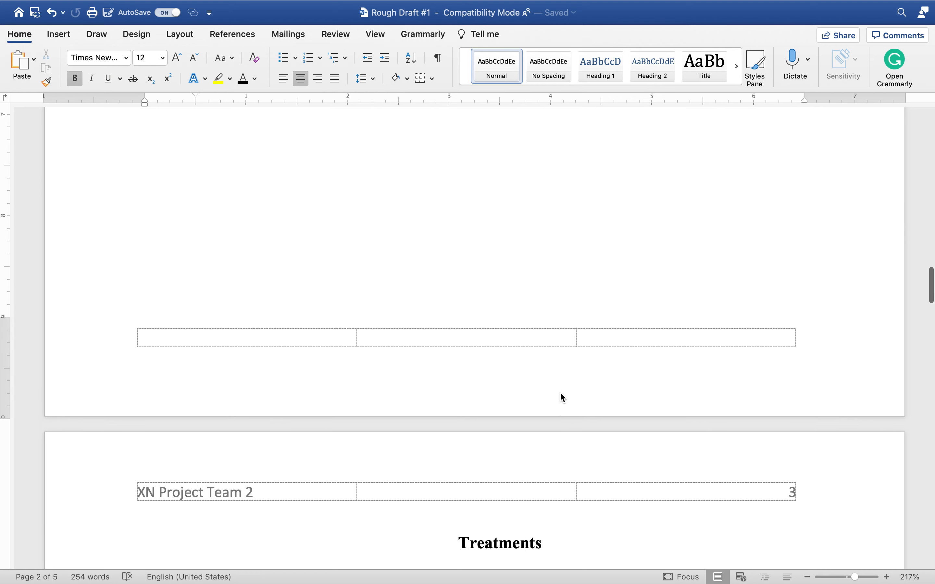
scroll(561, 393, up, 3)
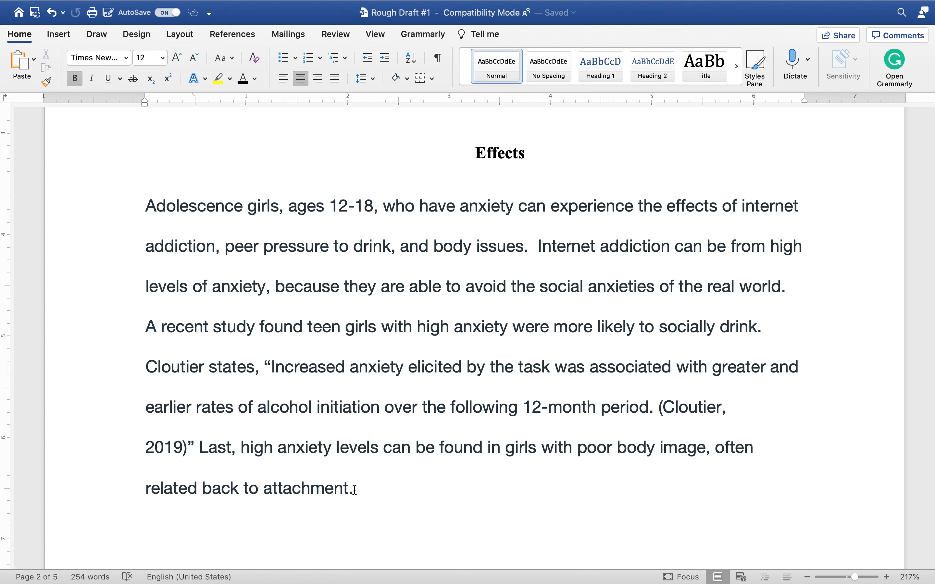
- Highlight the opening sentence of the Effects paragraph, and separately its list of effects from "internet addiction" to "body issues"
drag(145, 202, 532, 243)
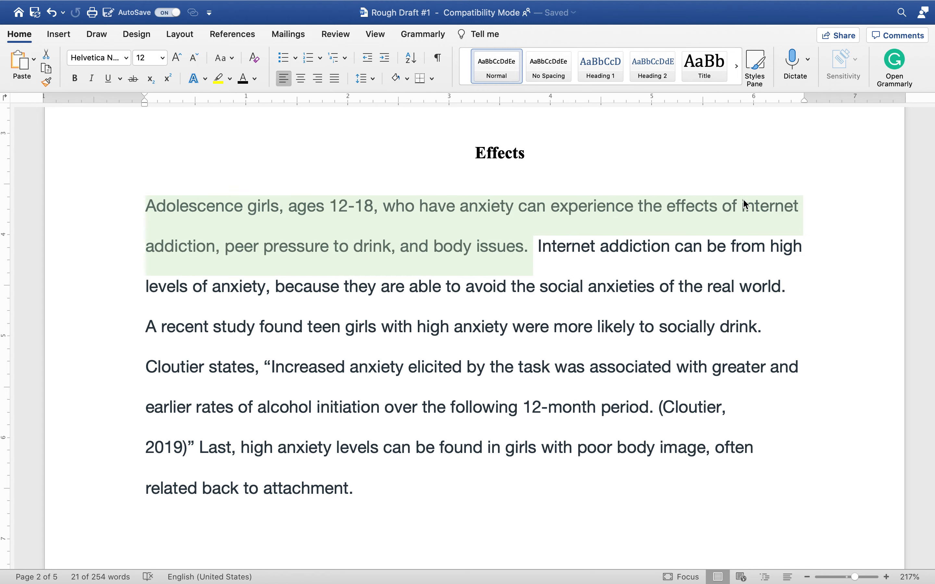
drag(742, 204, 517, 248)
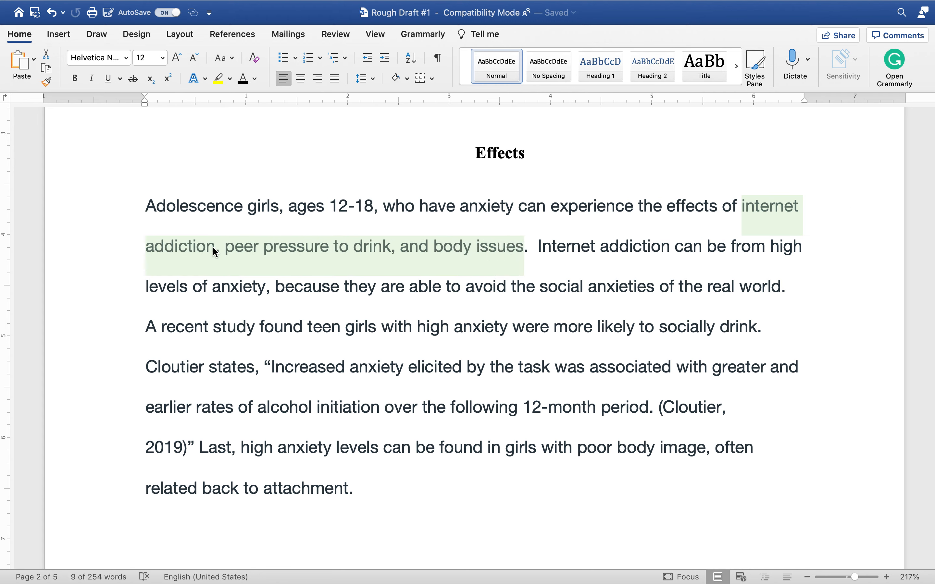
click(532, 260)
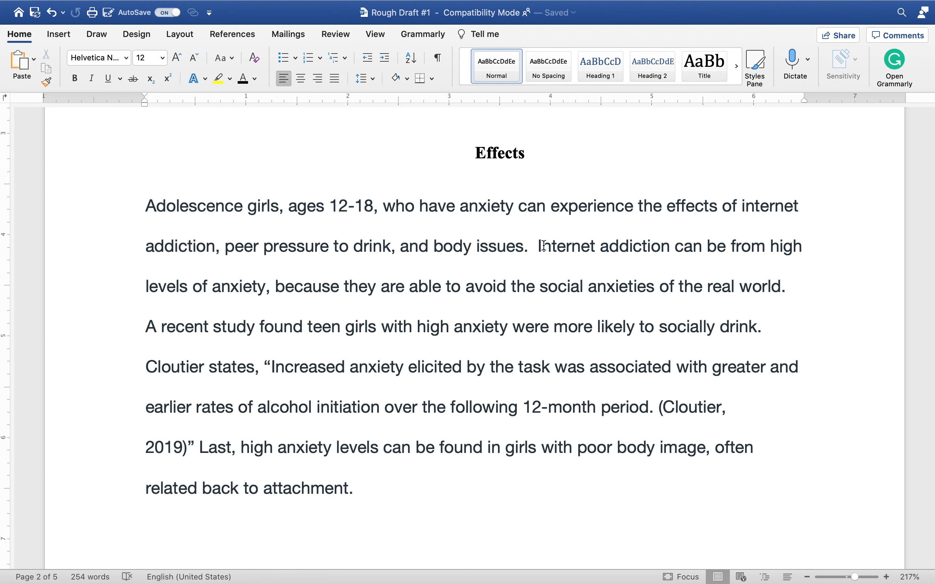
- Highlight the supporting phrases "Internet addiction", "socially drink" and "poor body image" one after another in the Effects paragraph
drag(539, 246, 656, 246)
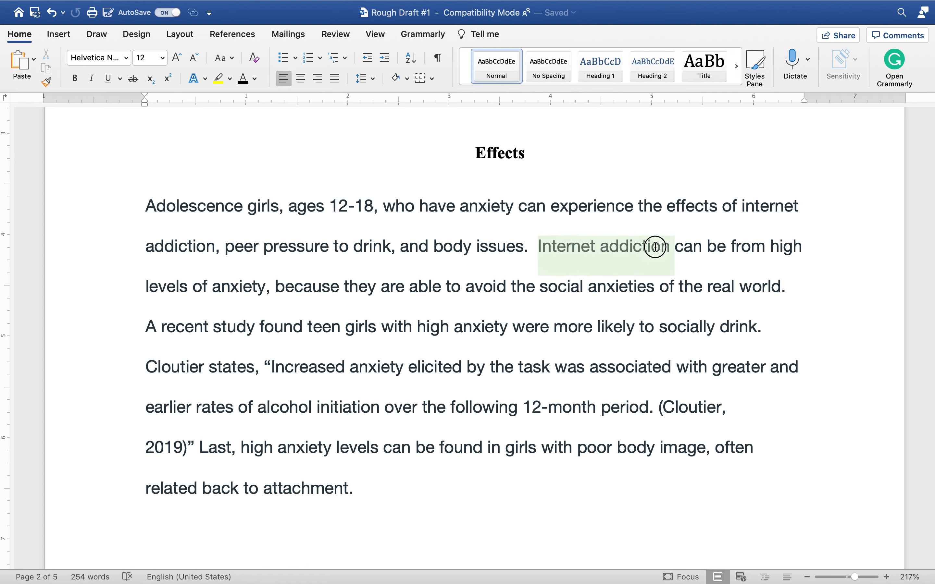
click(669, 326)
drag(669, 325, 756, 326)
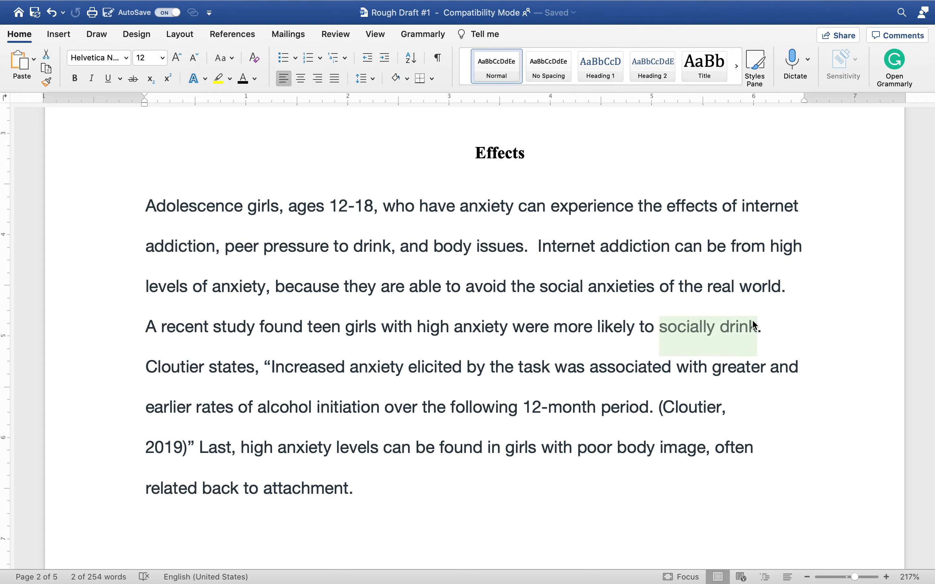
drag(579, 448, 681, 442)
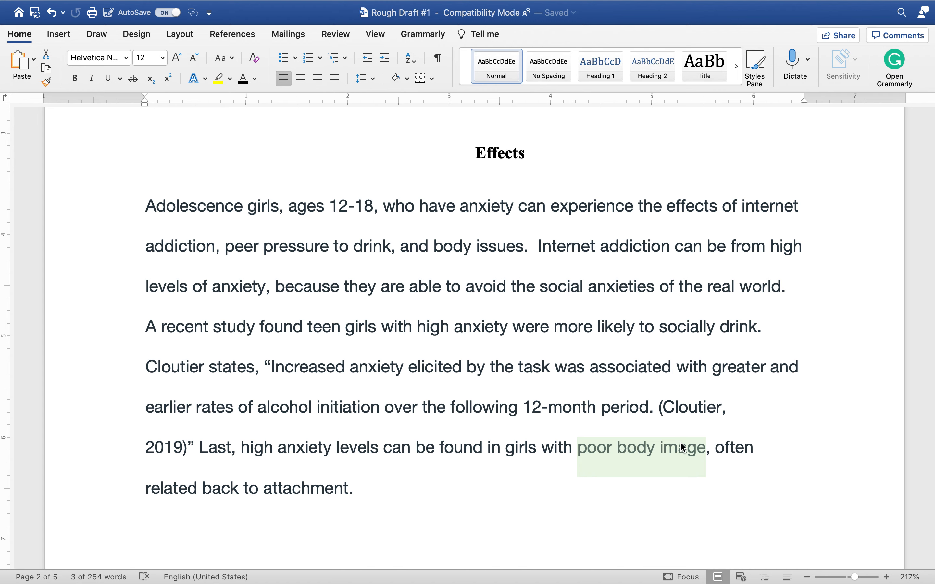
- Highlight the sentence containing the direct quotation and its 2019 in-text citation in the Effects paragraph, clearing the selection when done
click(254, 379)
drag(146, 366, 198, 446)
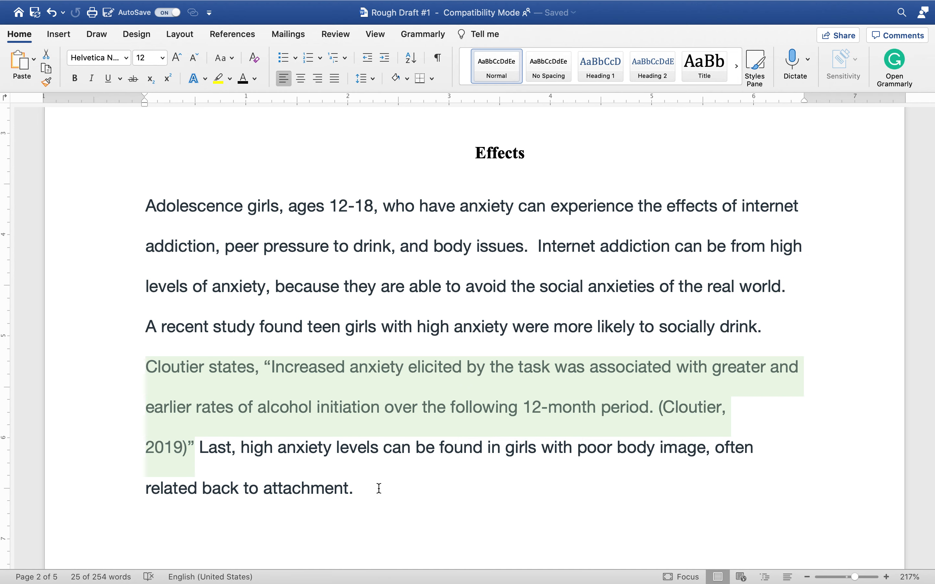
click(378, 471)
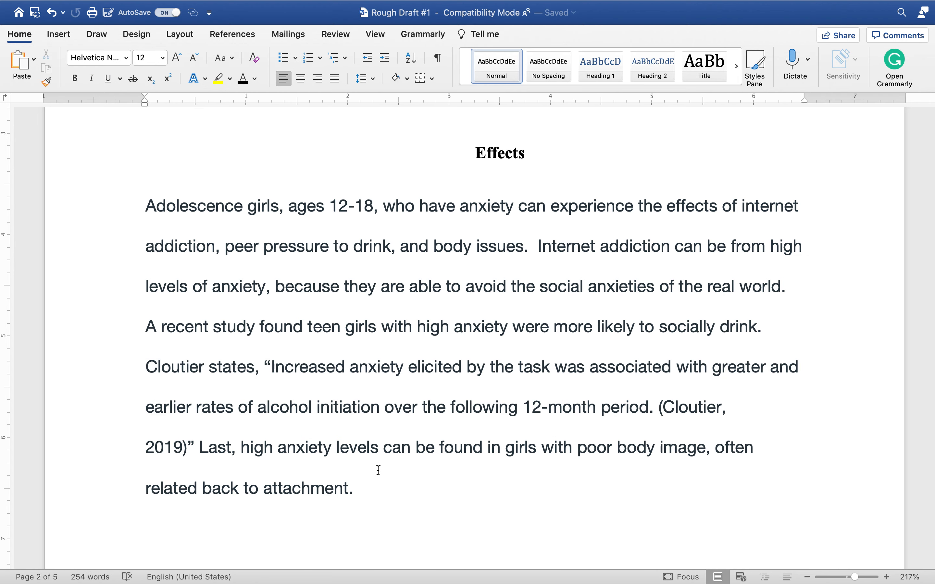
- Examine the source entries on the References page and return to the start of the list
scroll(378, 470, down, 2)
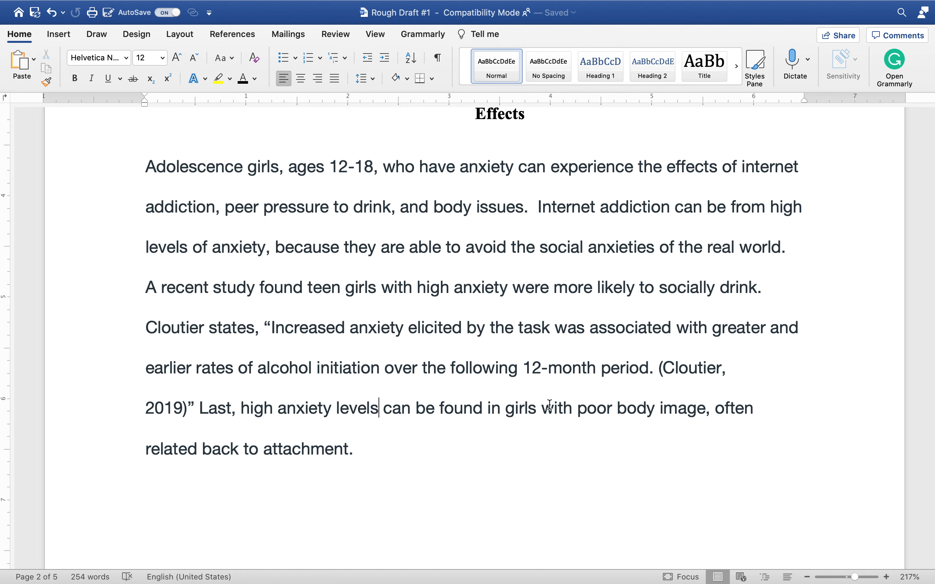
scroll(549, 404, down, 20)
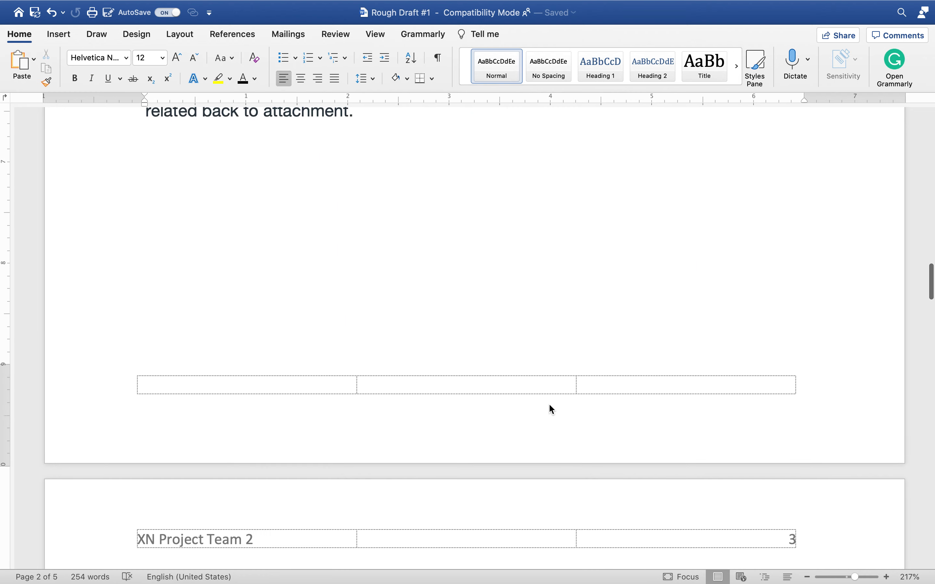
scroll(549, 404, down, 20)
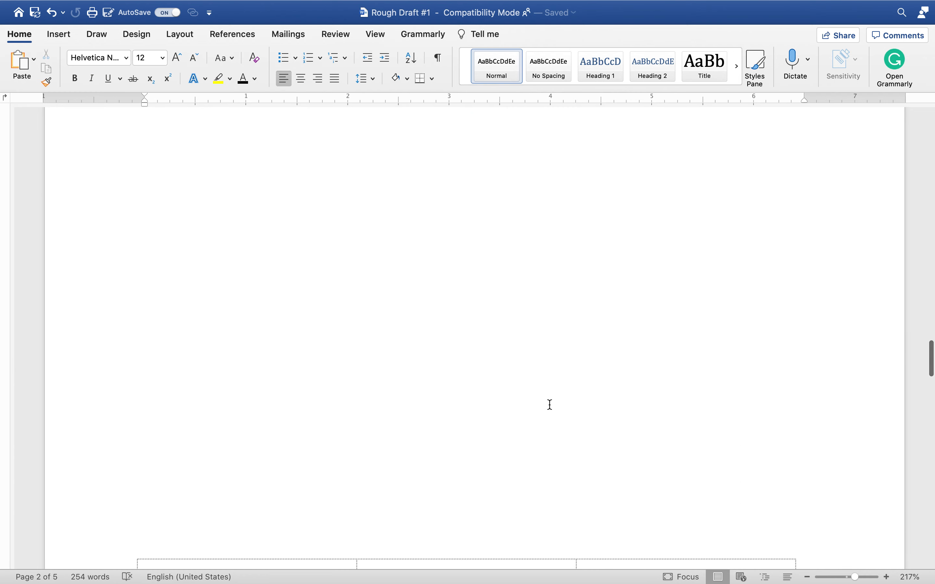
scroll(549, 405, down, 10)
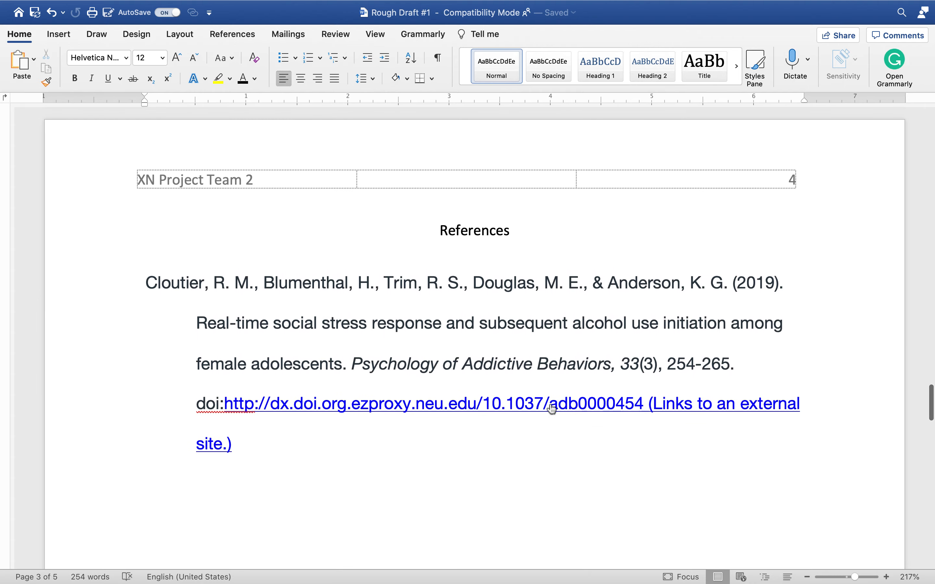
scroll(549, 404, down, 2)
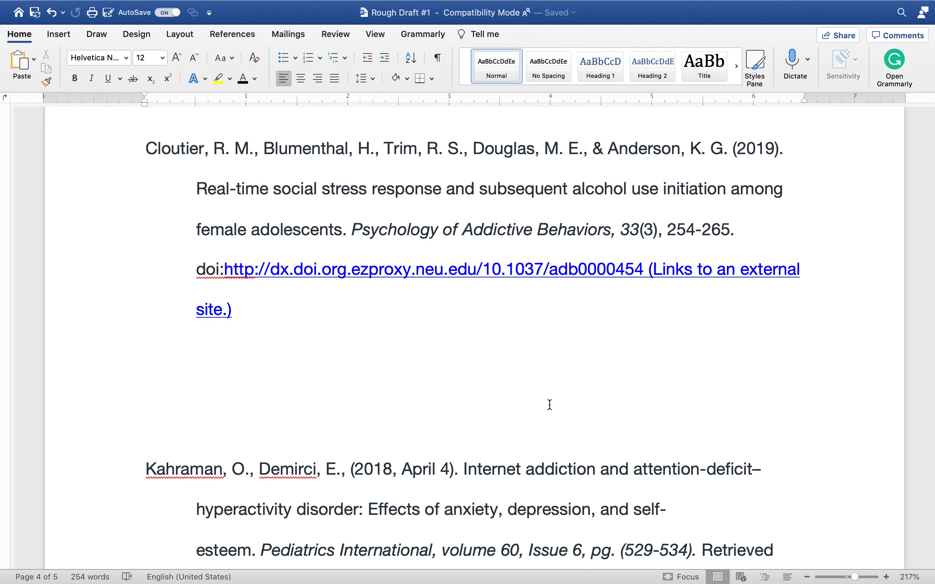
scroll(550, 405, down, 7)
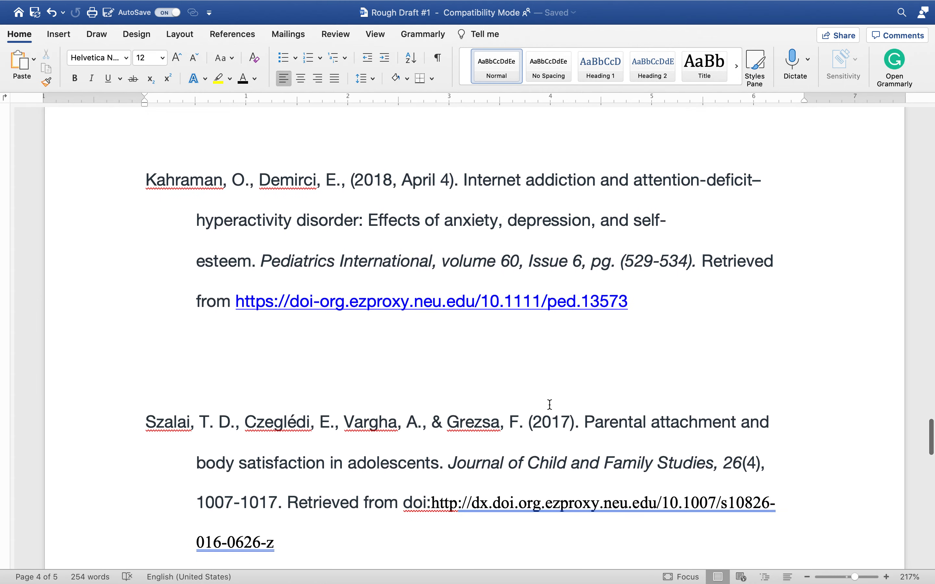
scroll(550, 405, up, 5)
scroll(550, 404, up, 6)
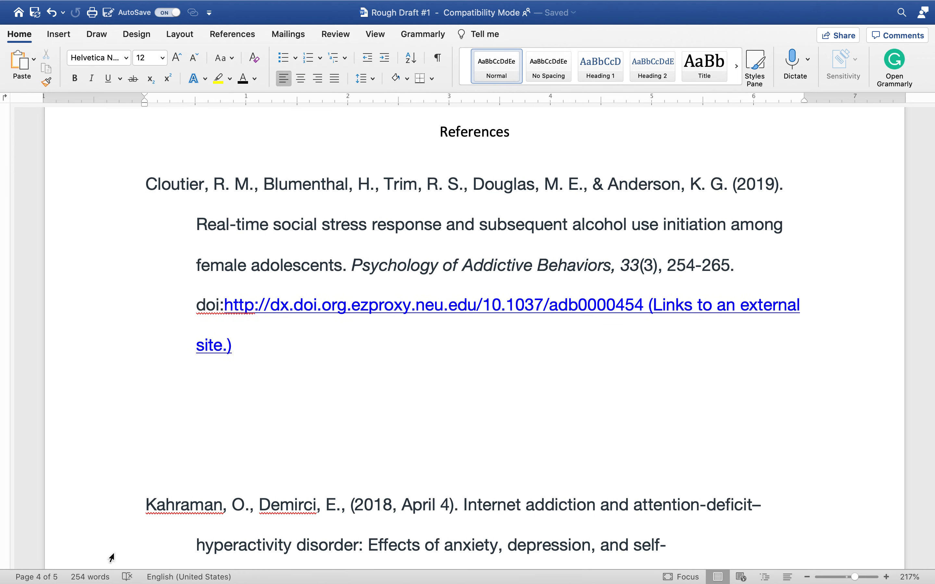
- Set a half-inch indent on the continuation lines of the first reference entry, then look over the entry below
click(197, 224)
drag(193, 101, 194, 101)
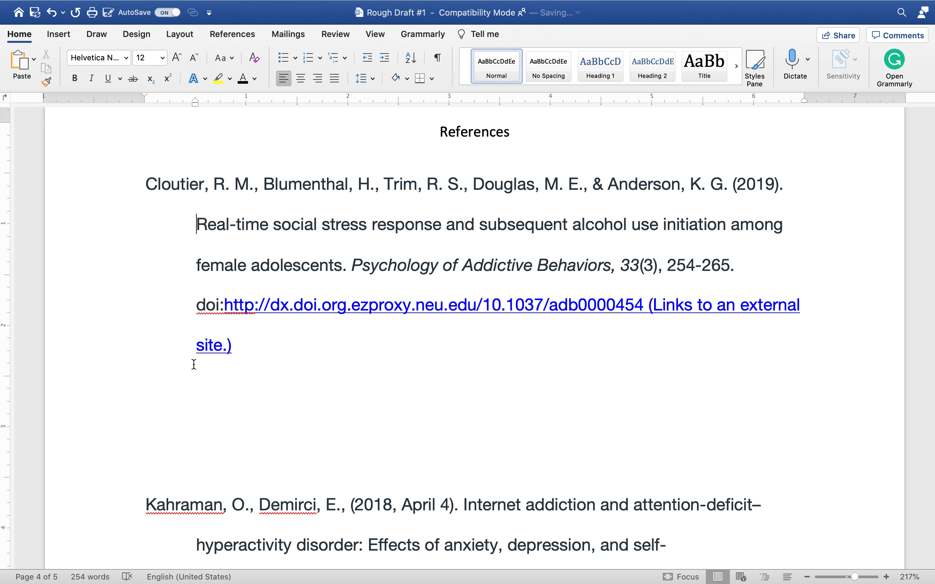
scroll(315, 429, down, 5)
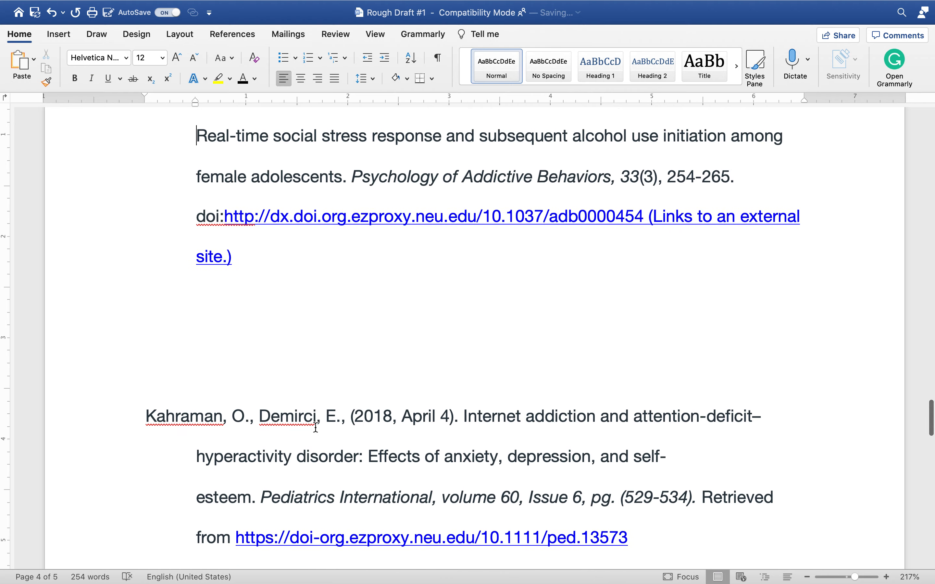
scroll(317, 431, up, 4)
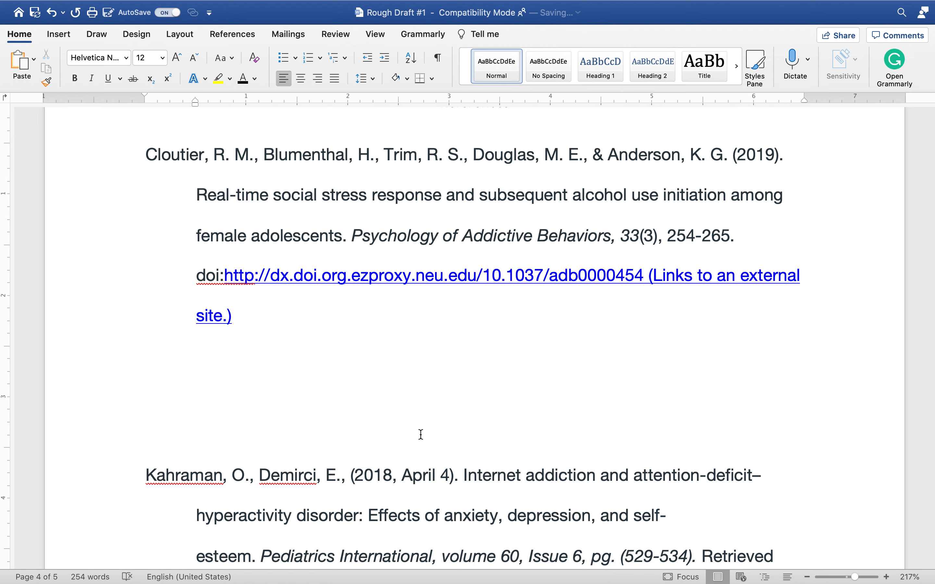
- Return to the title page, switch from desktop Word to the browser, and continue Rough Draft #1 in Word online
scroll(465, 344, up, 15)
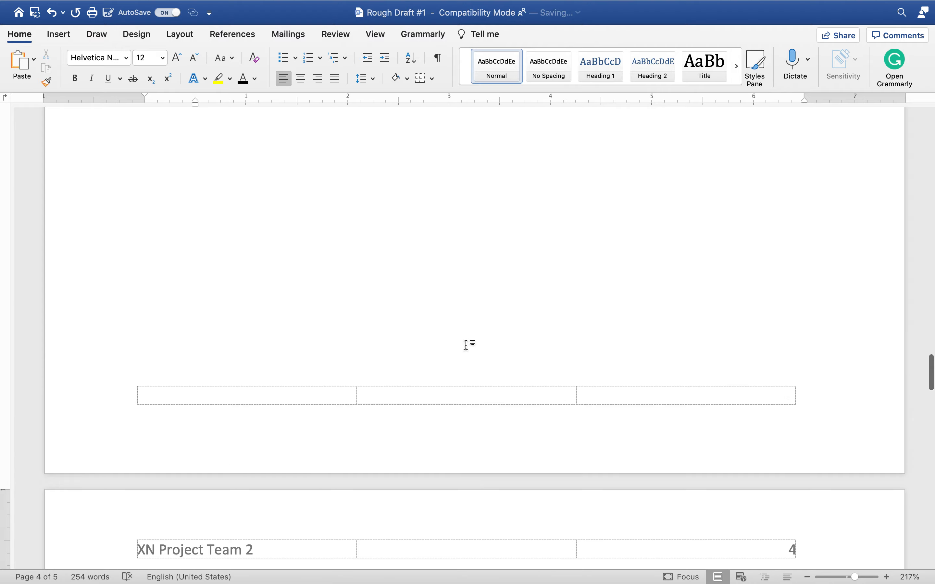
scroll(396, 170, up, 15)
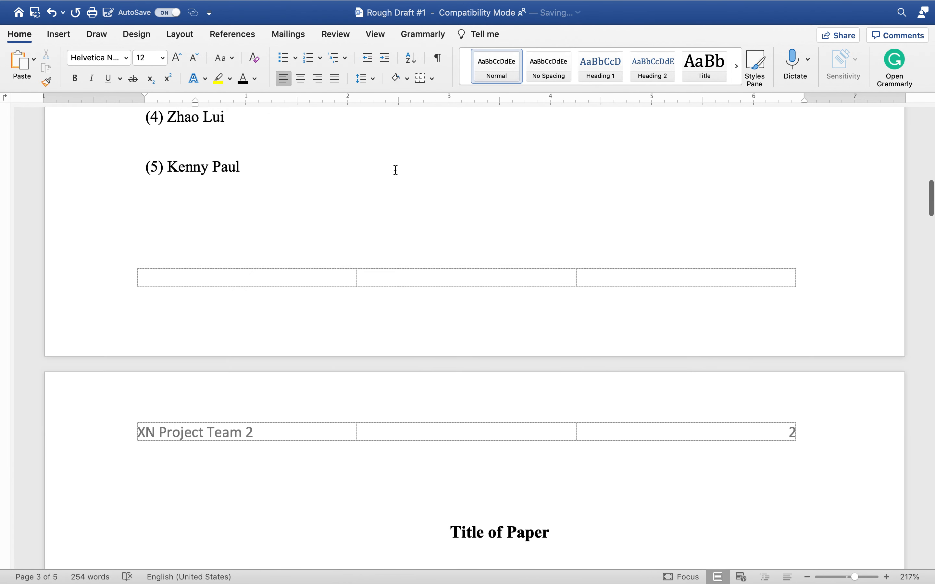
scroll(396, 170, up, 20)
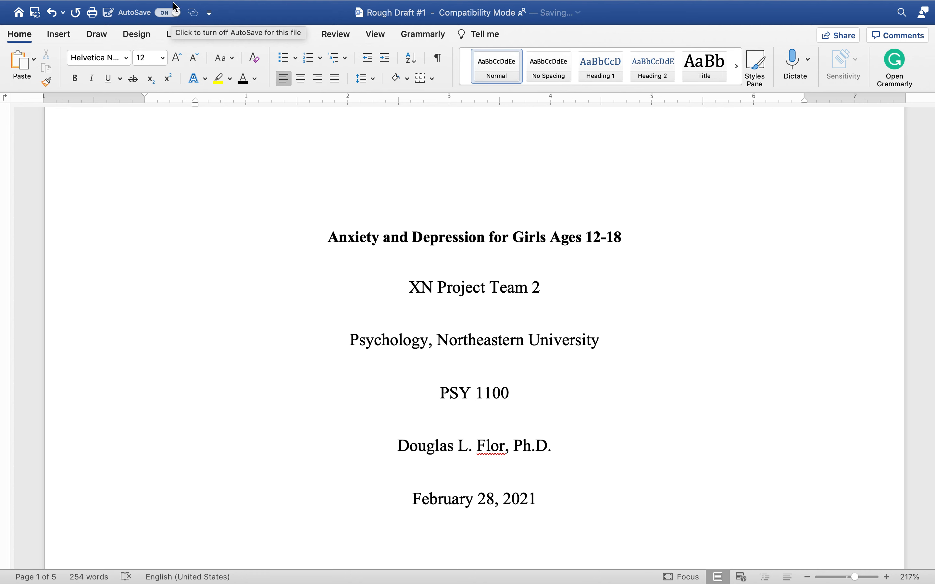
mouse_move(3, 4)
click(13, 27)
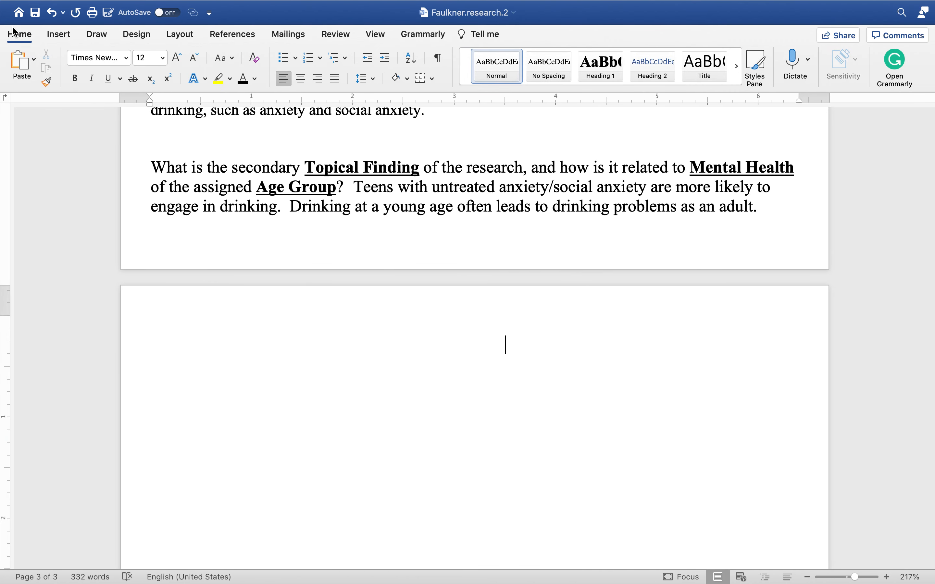
key(ctrl+Left)
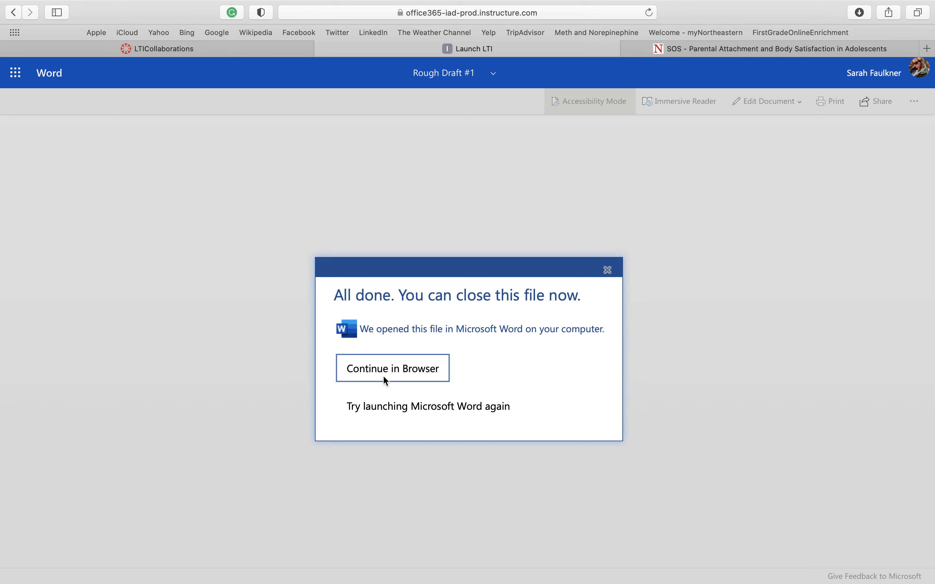
click(384, 374)
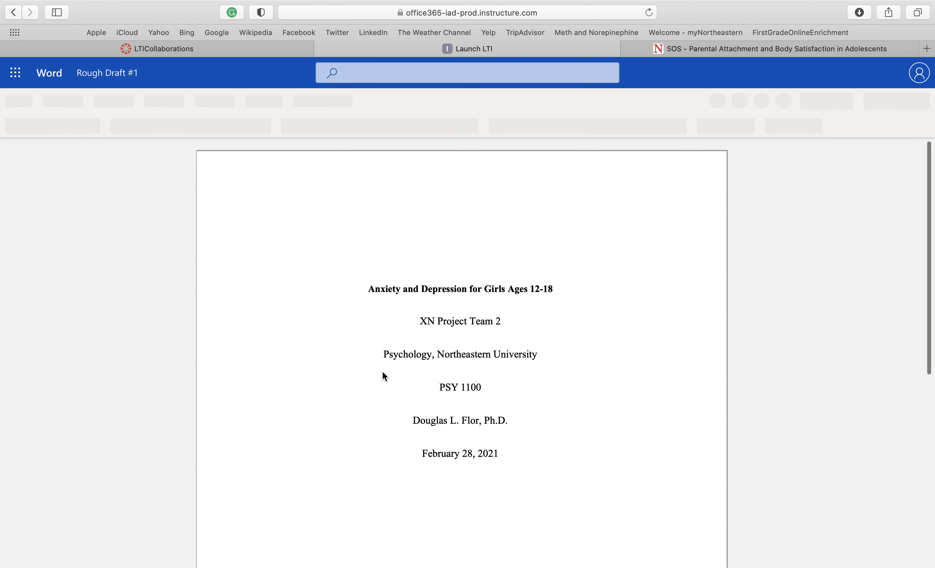
- Check the online draft's header area, return to the body, skim the document's pages and go back to the title page
click(366, 287)
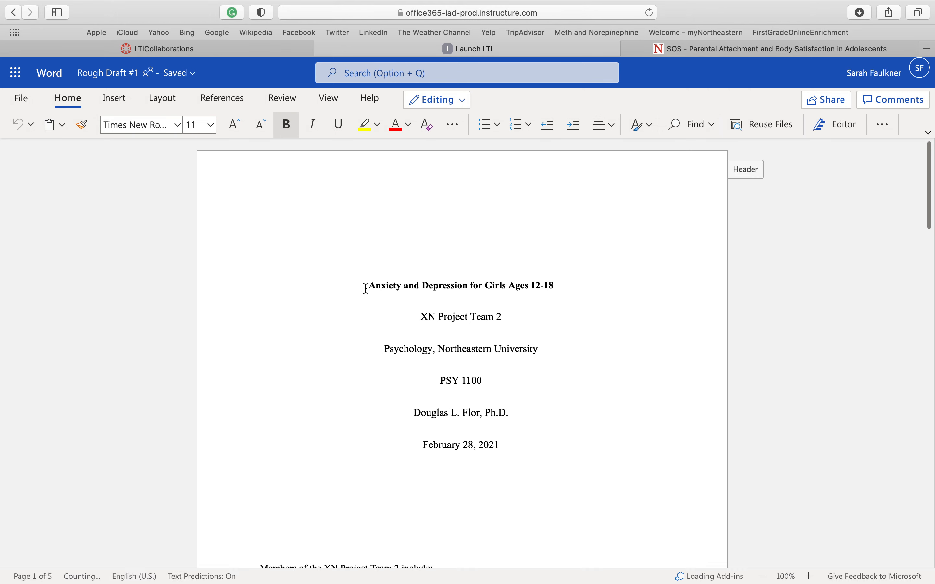
click(753, 177)
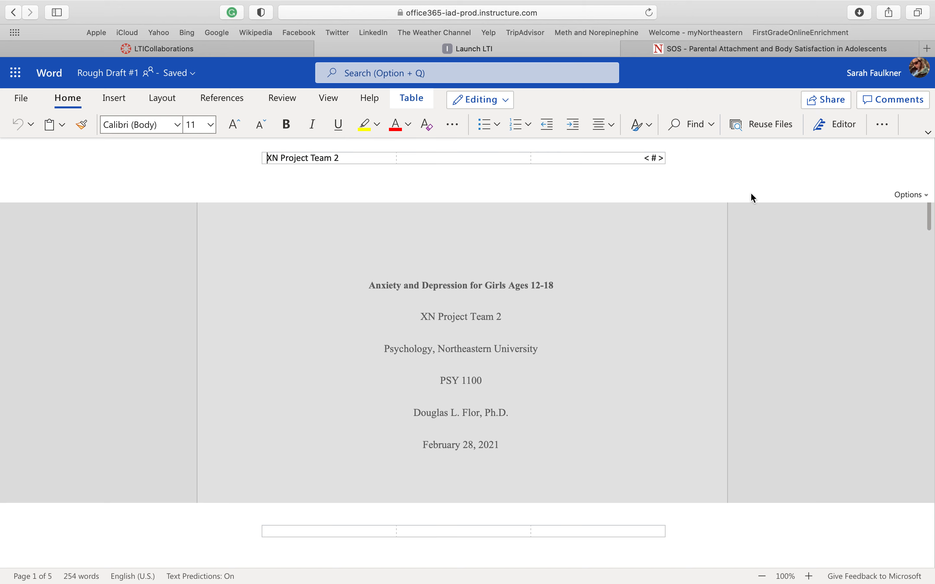
click(653, 265)
scroll(572, 358, down, 3)
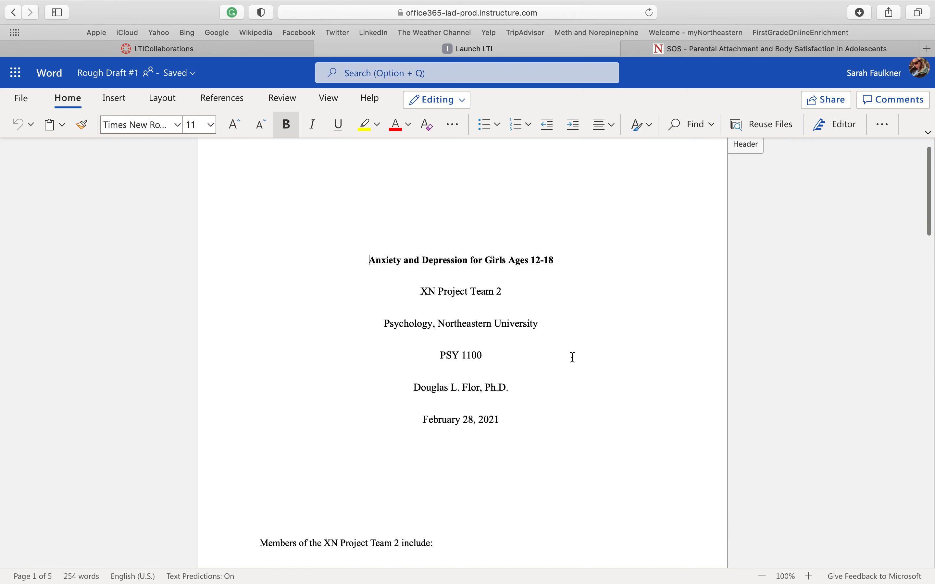
scroll(573, 357, down, 12)
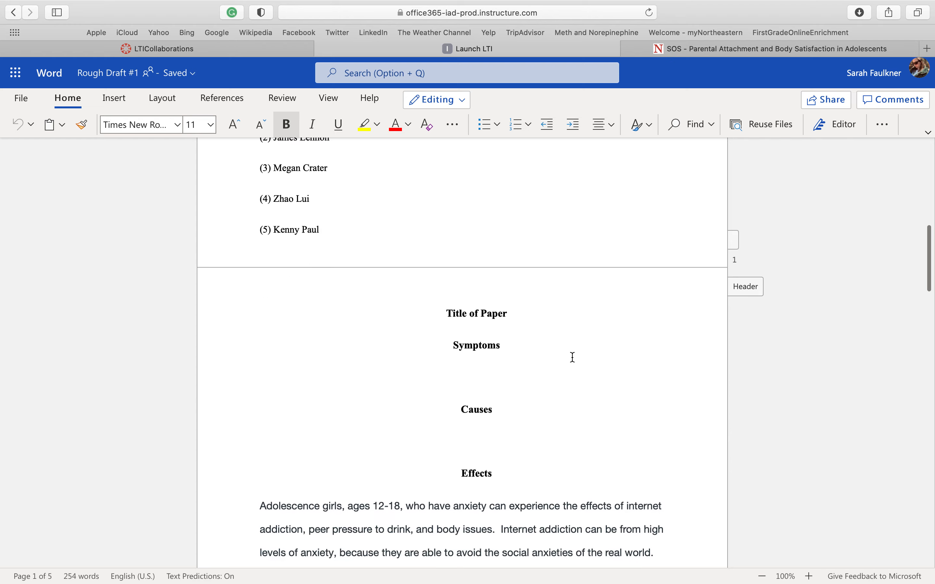
scroll(573, 357, down, 13)
scroll(572, 357, up, 20)
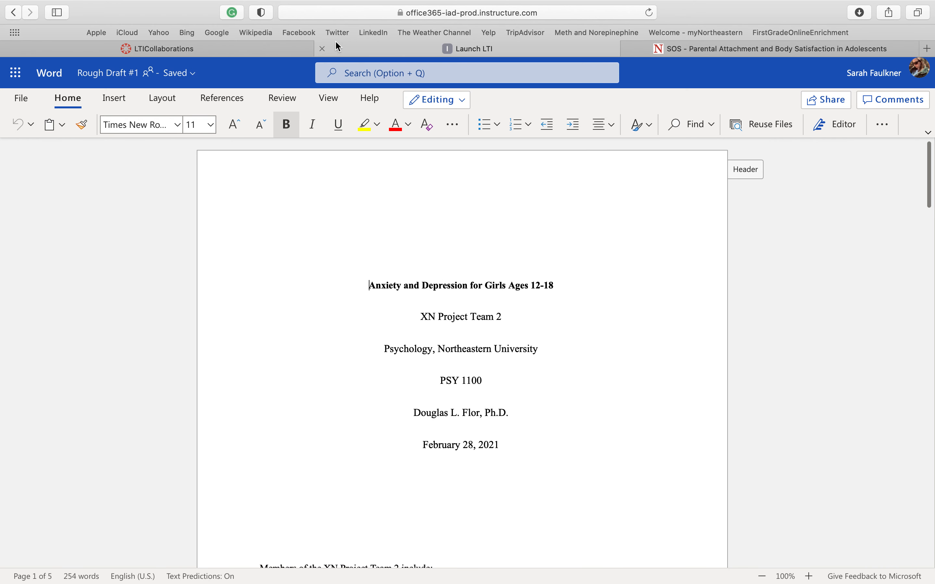
- Close the online Rough Draft #1 and the "Parental Attachment and Body Satisfaction in Adolescents" article, keeping the group's Collaborations page open
click(323, 49)
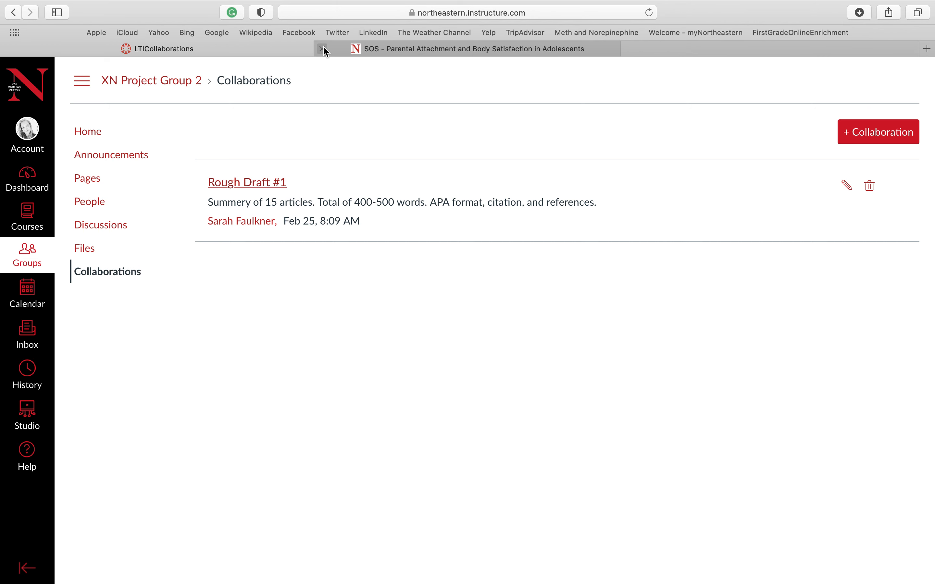
click(322, 49)
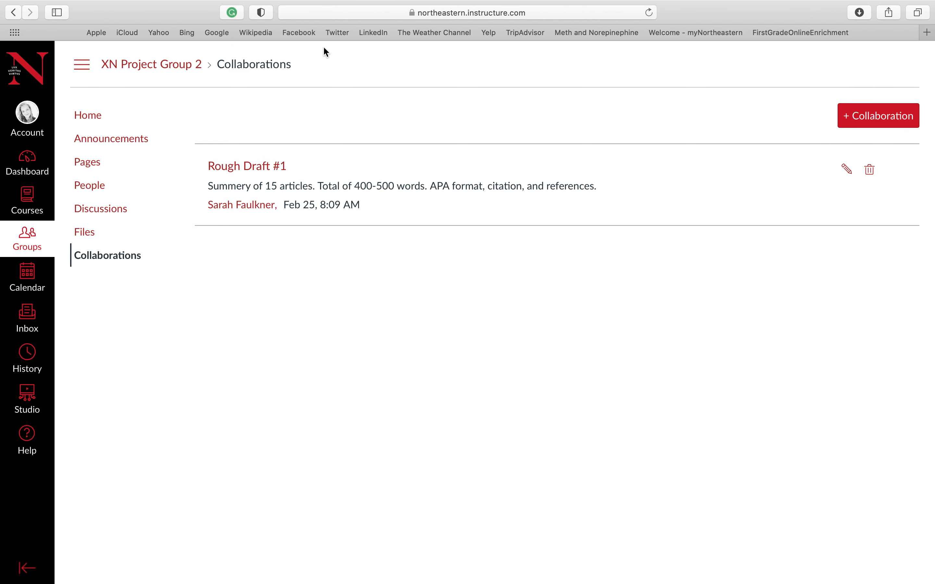